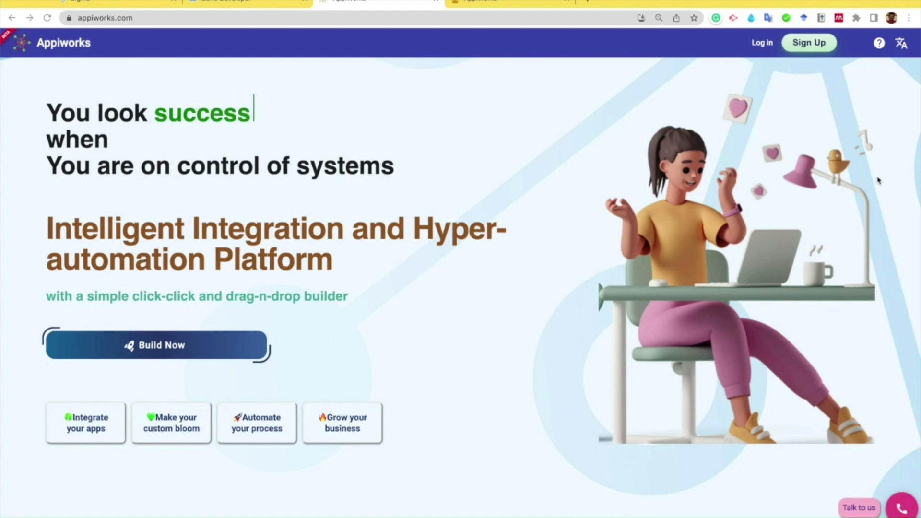
- Switch to the Zoho CRM browser tab and look through its Home, Contacts and neighbouring modules
click(511, 2)
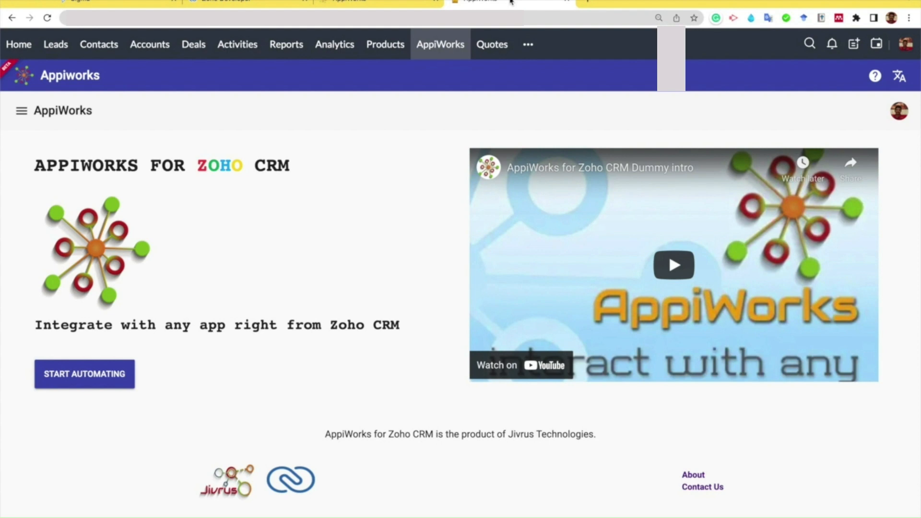
click(17, 47)
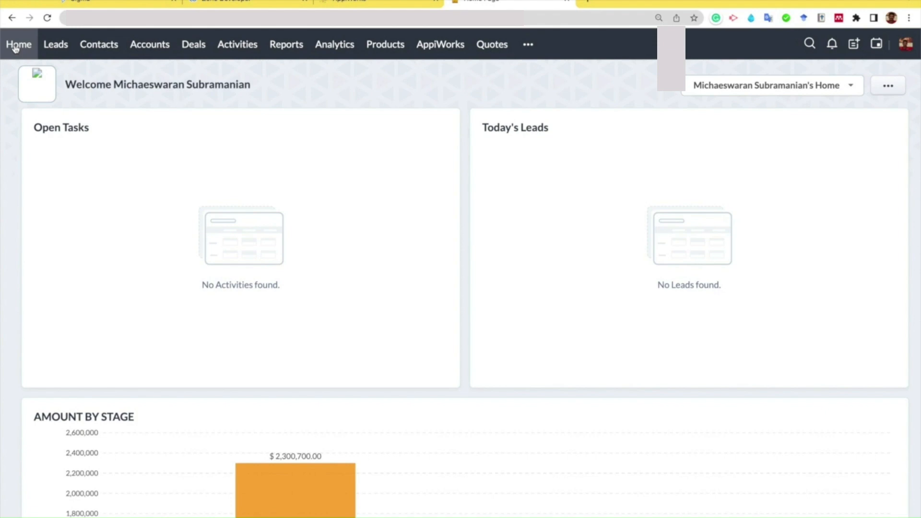
click(93, 48)
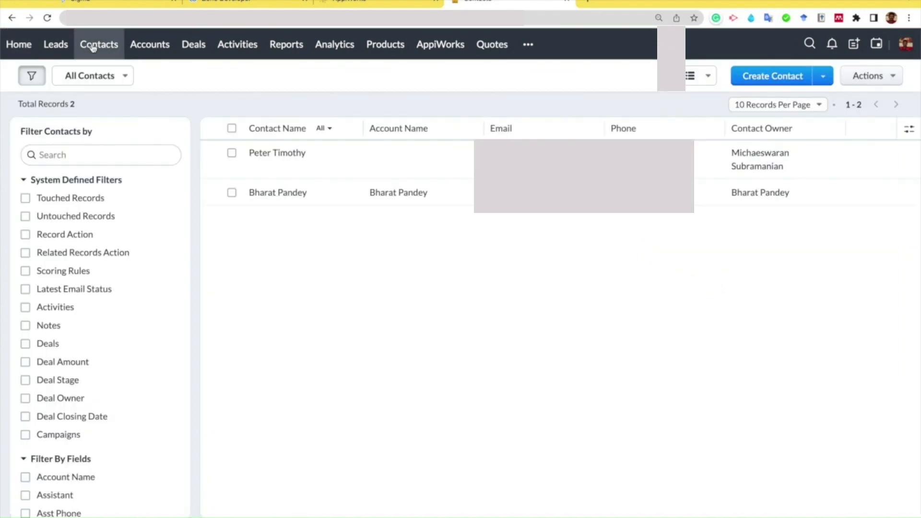
click(61, 48)
click(212, 50)
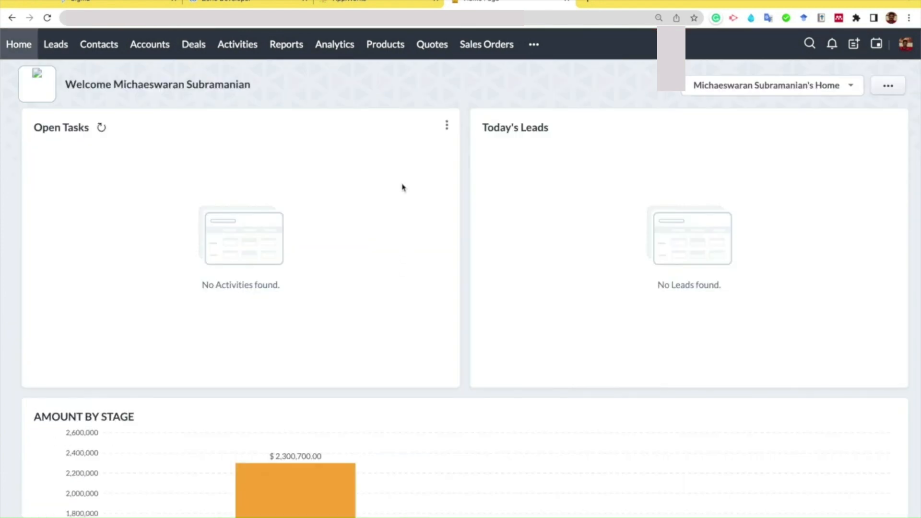
- Open the AppiWorks module in Zoho CRM and start configuring a new automation service
click(534, 44)
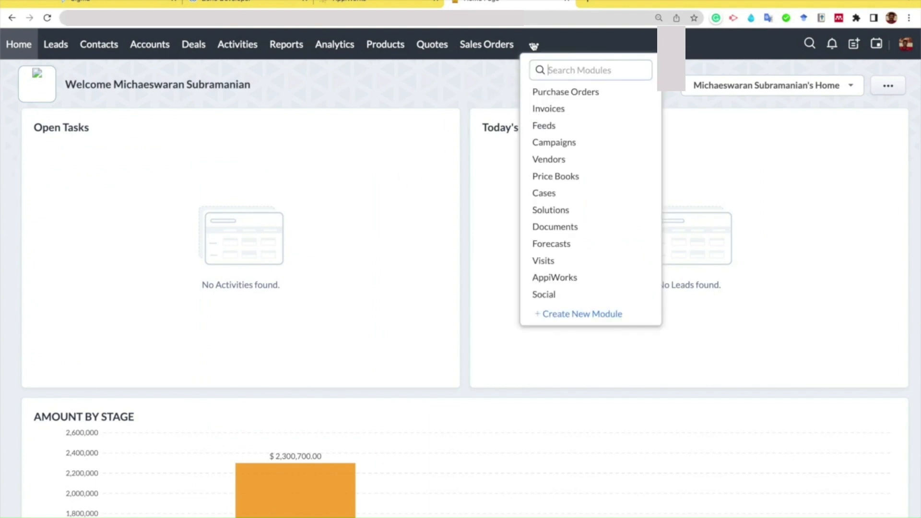
click(553, 278)
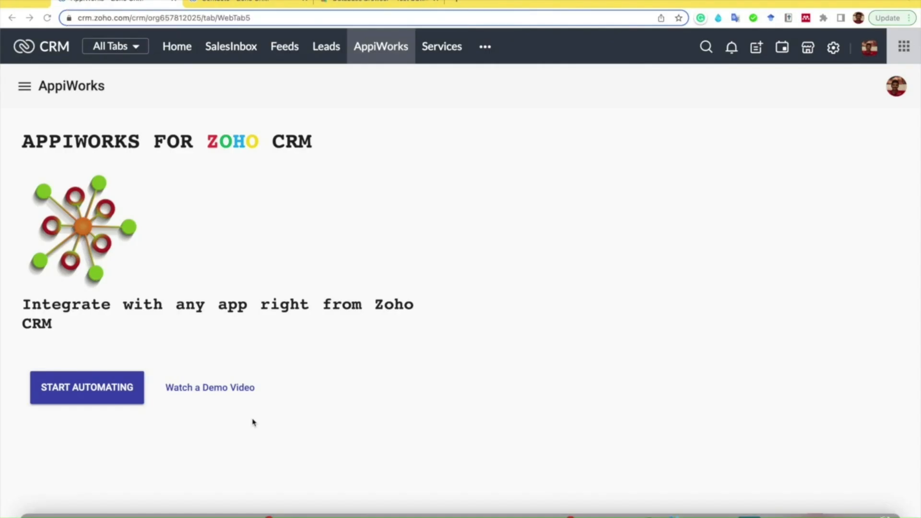
click(86, 393)
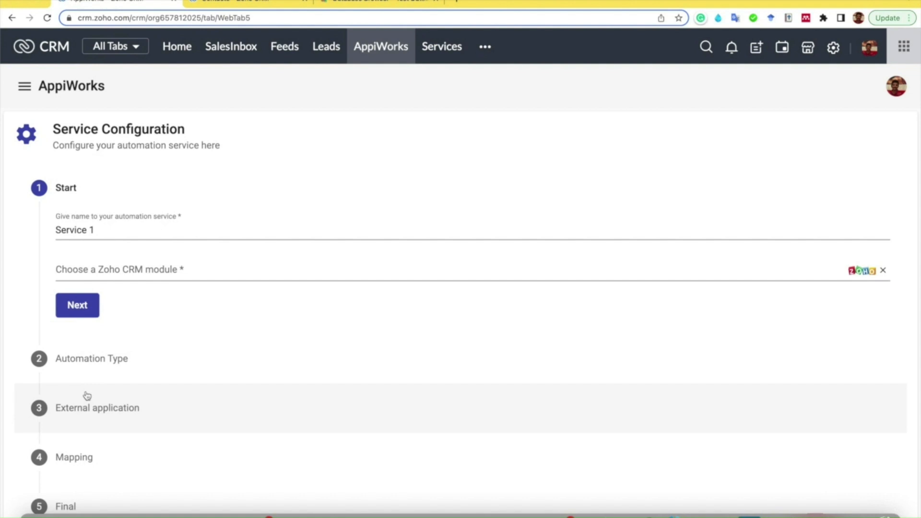
- Name the automation service "Insert into MySQL database", set its Zoho CRM module to Leads, and continue
click(134, 229)
key(super+a)
text(Inser)
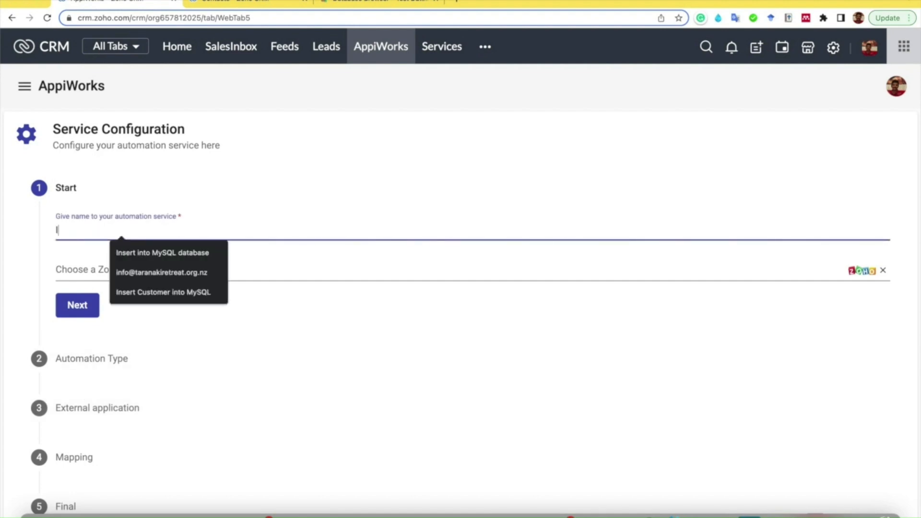
click(168, 253)
click(151, 273)
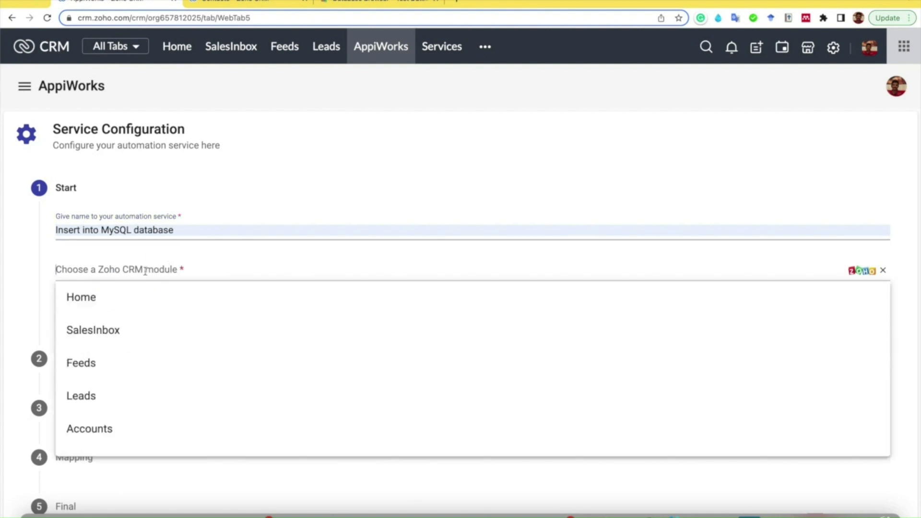
click(98, 393)
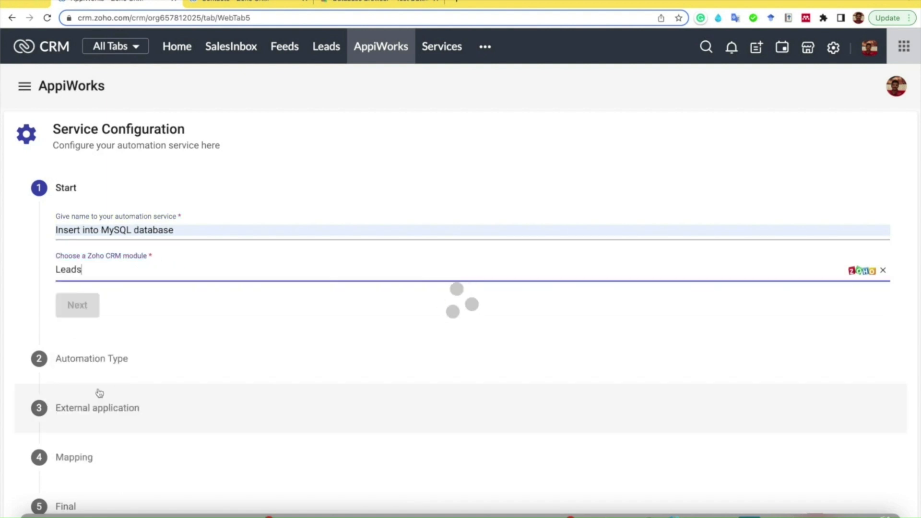
click(84, 310)
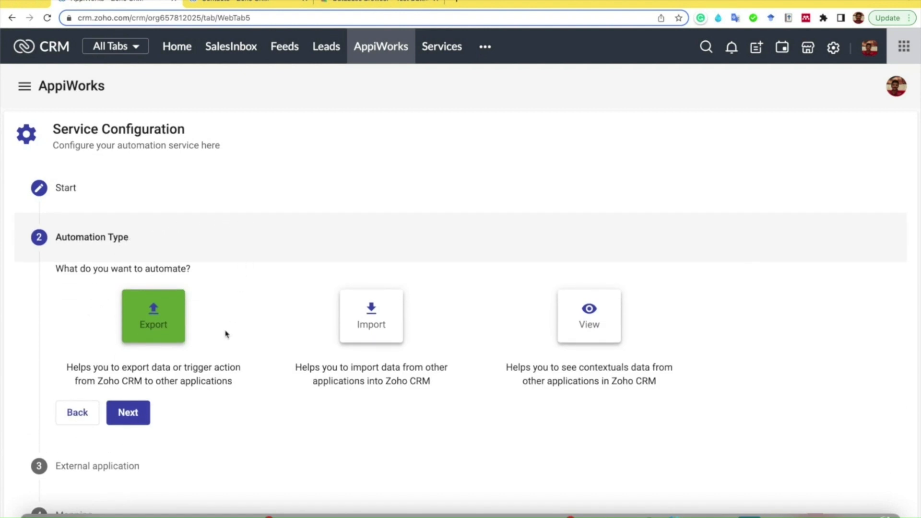
- Accept Export as the automation type and choose MySql as the external application
click(131, 413)
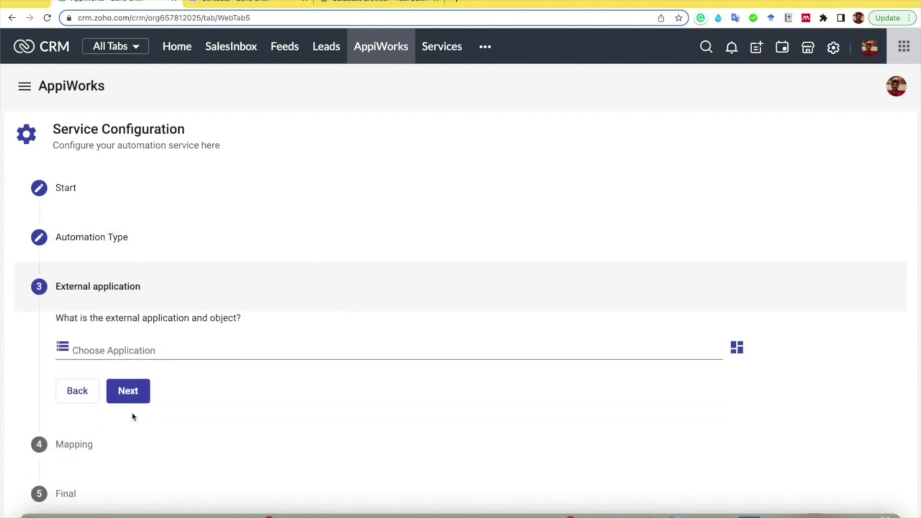
click(207, 347)
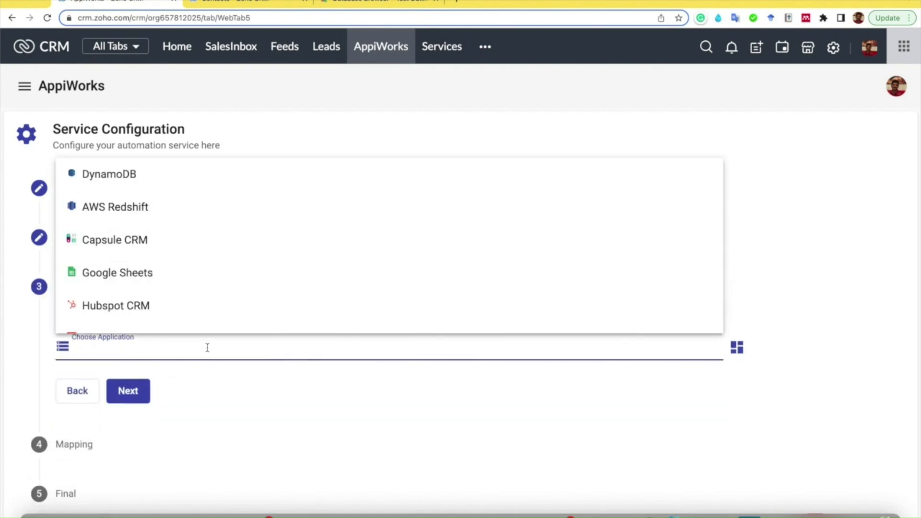
text(my)
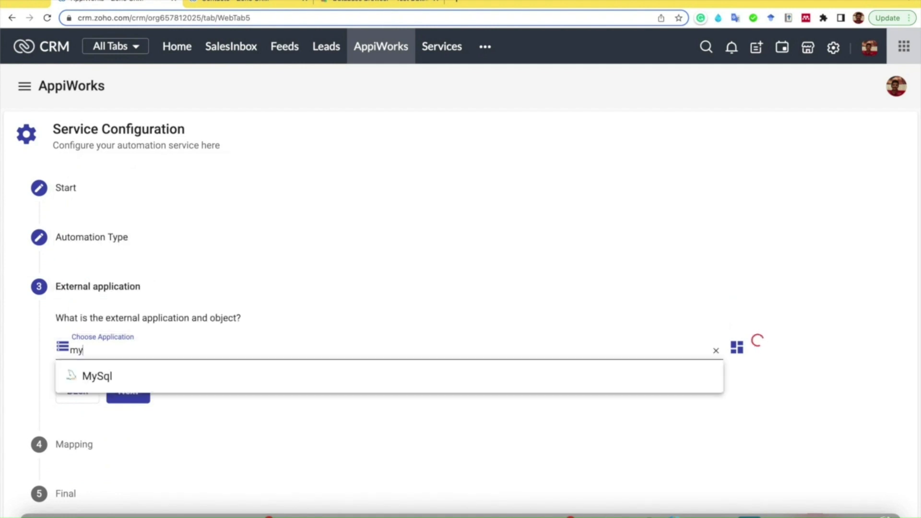
key(Return)
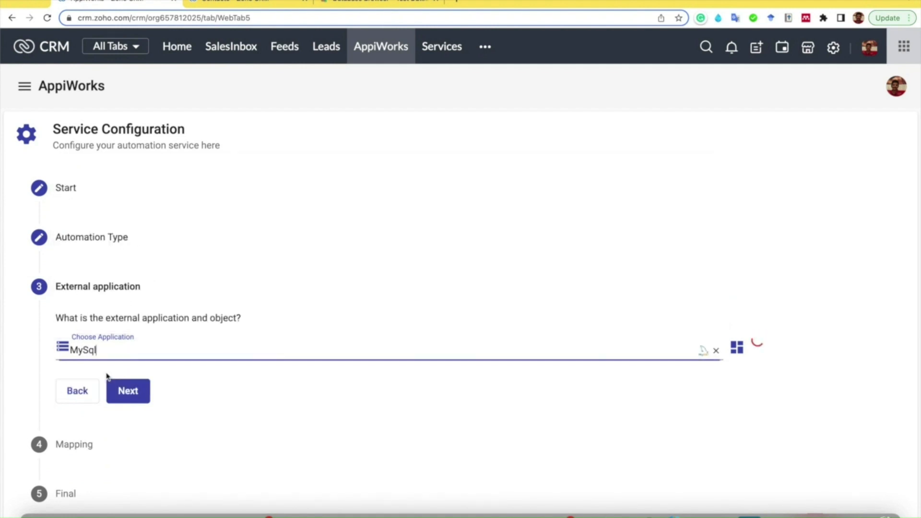
click(340, 393)
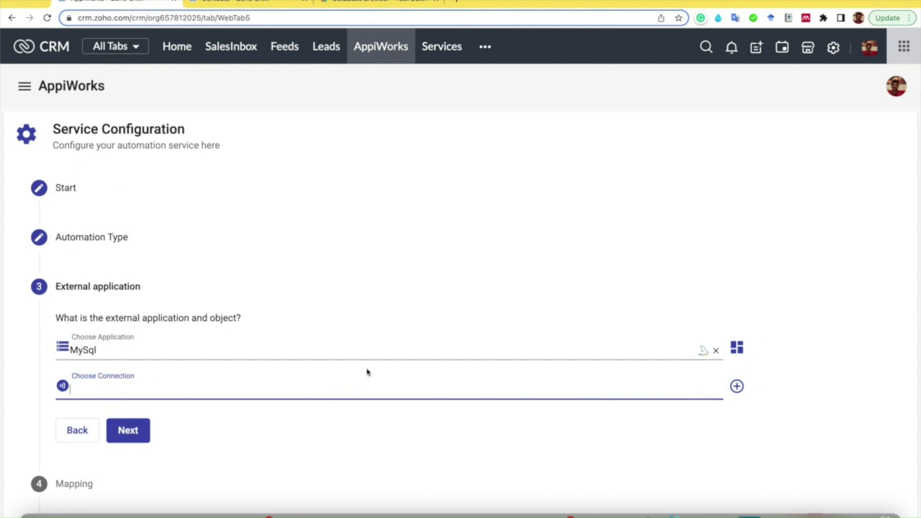
- Create and connect a new MySql connection with credentials authentication, dismissing the browser's password notice
click(738, 386)
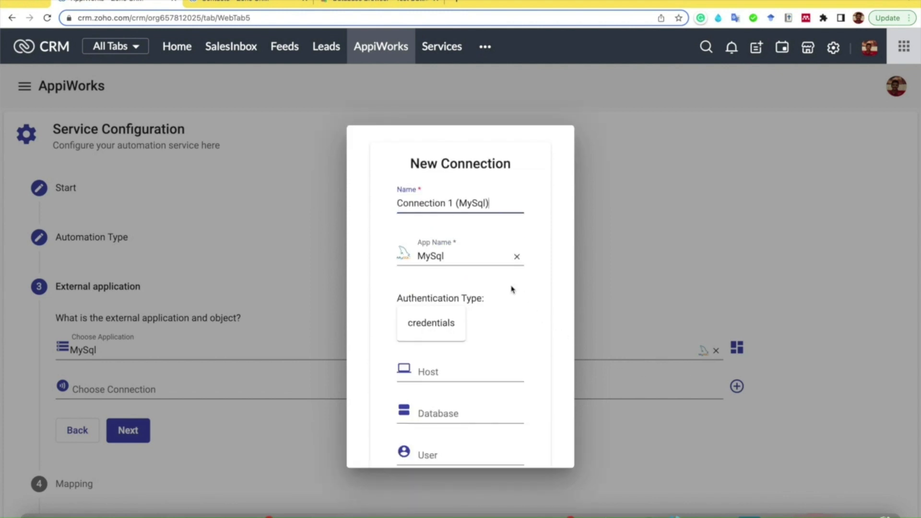
scroll(512, 290, down, 4)
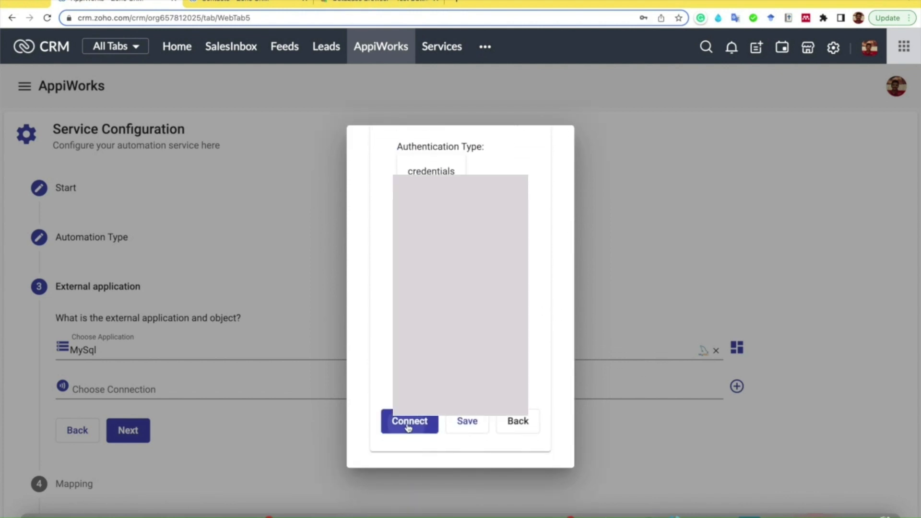
click(408, 426)
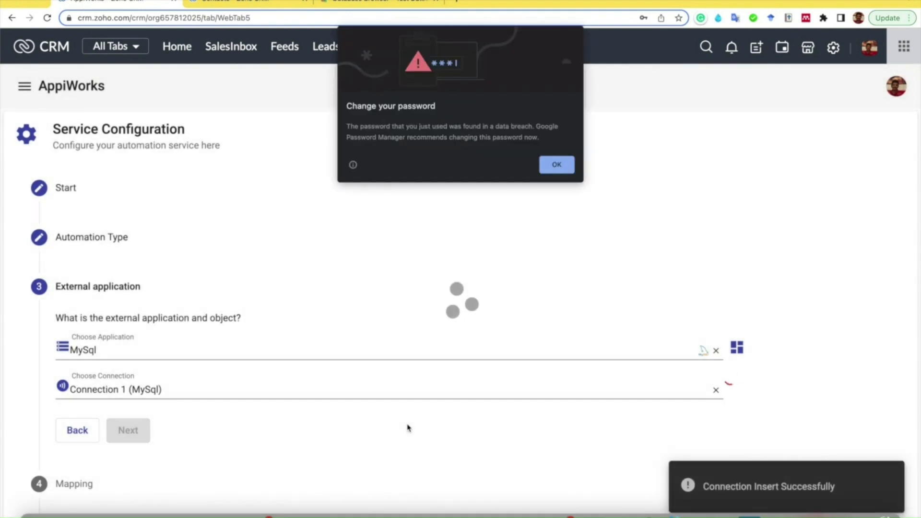
click(557, 165)
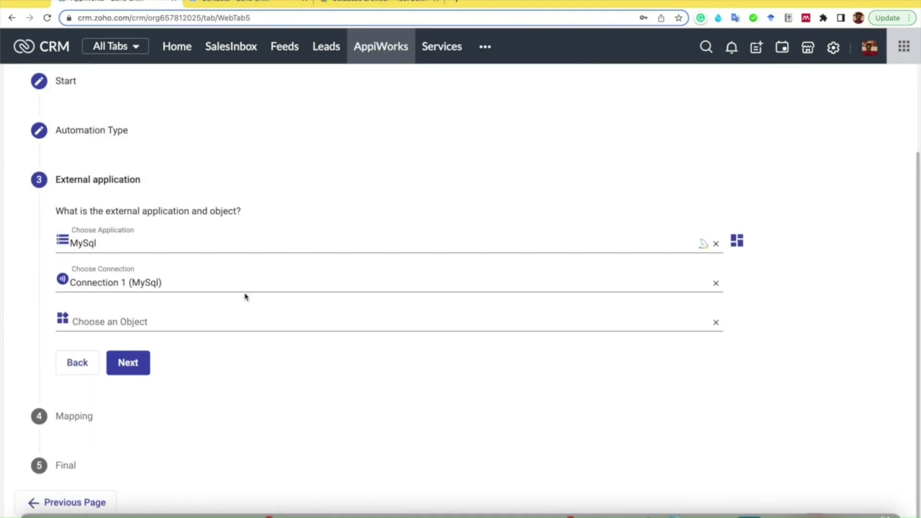
- Set the MySql object to customer and the action to Create, and continue to the field mapping
click(210, 323)
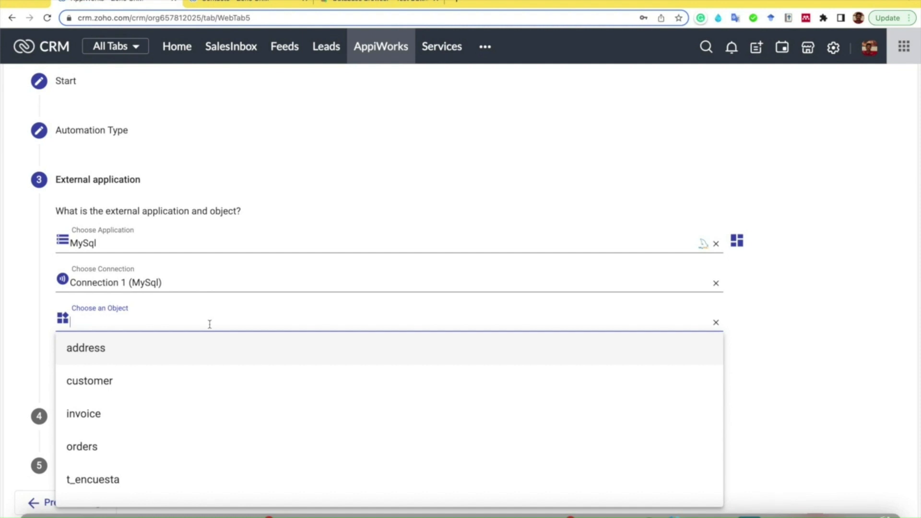
click(104, 387)
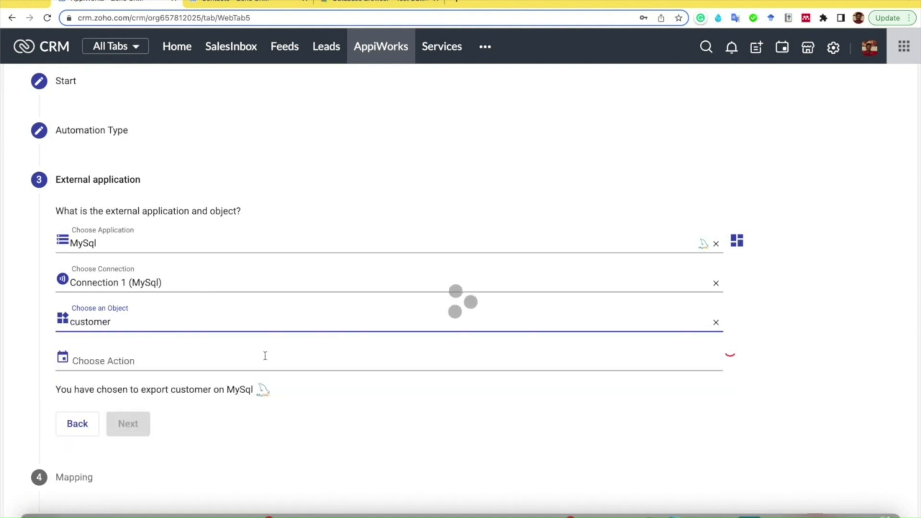
scroll(434, 308, down, 1)
click(407, 311)
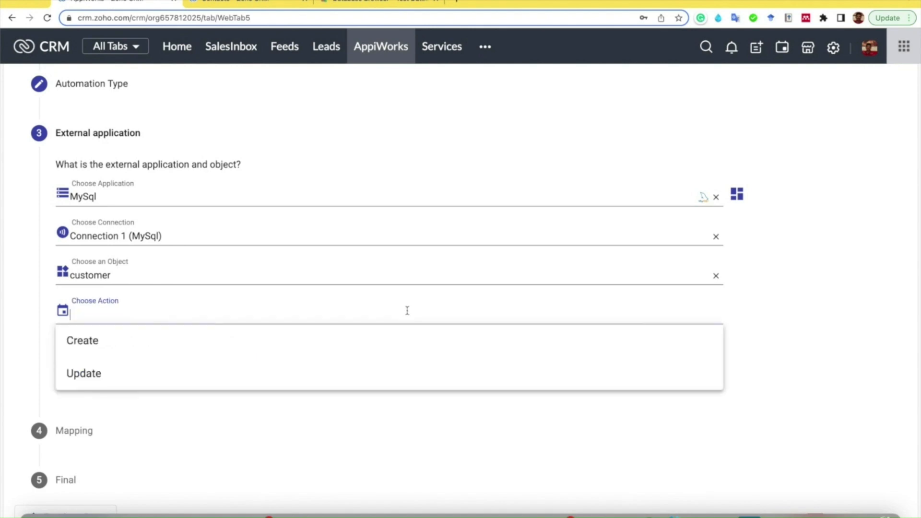
click(84, 350)
click(126, 379)
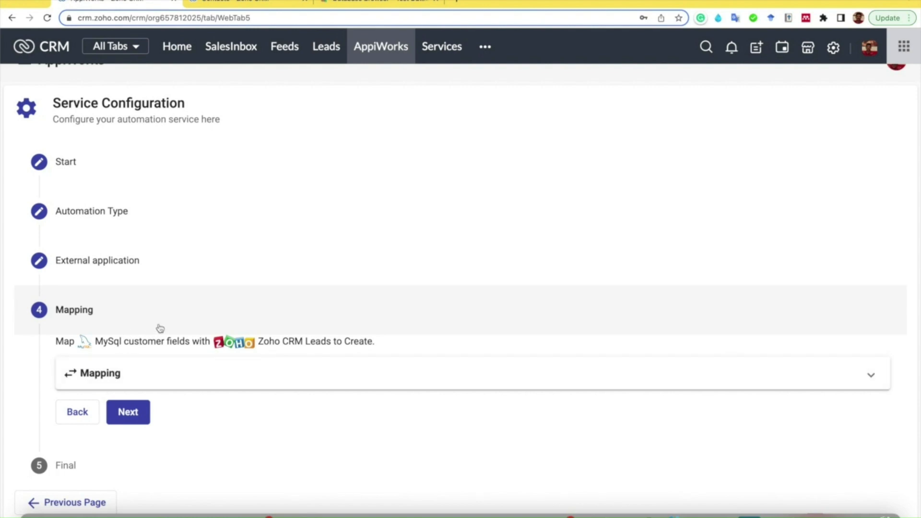
- Open the mapping section and accept the intelligent mapping of the matching customer and Leads fields
scroll(161, 328, down, 1)
click(100, 376)
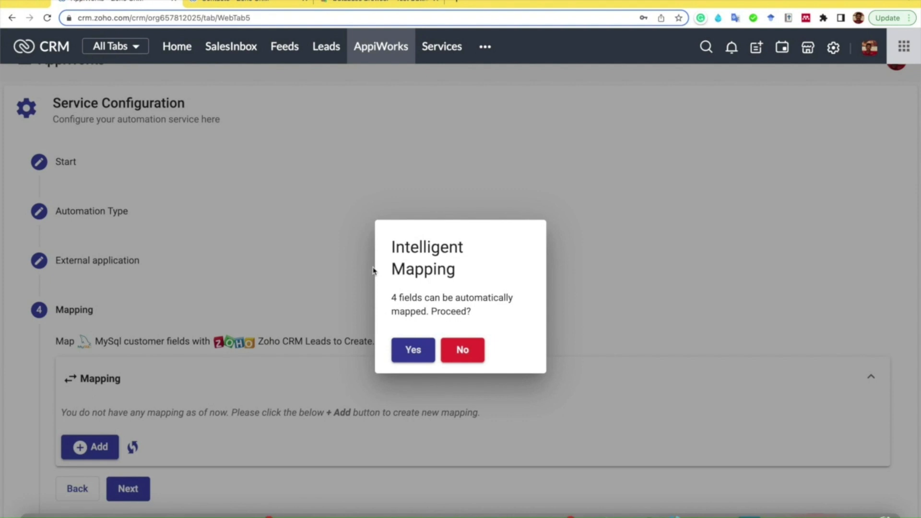
click(413, 353)
- Start a new mapping for the MySql customer field "name" with the Templated mapping type
scroll(350, 366, down, 4)
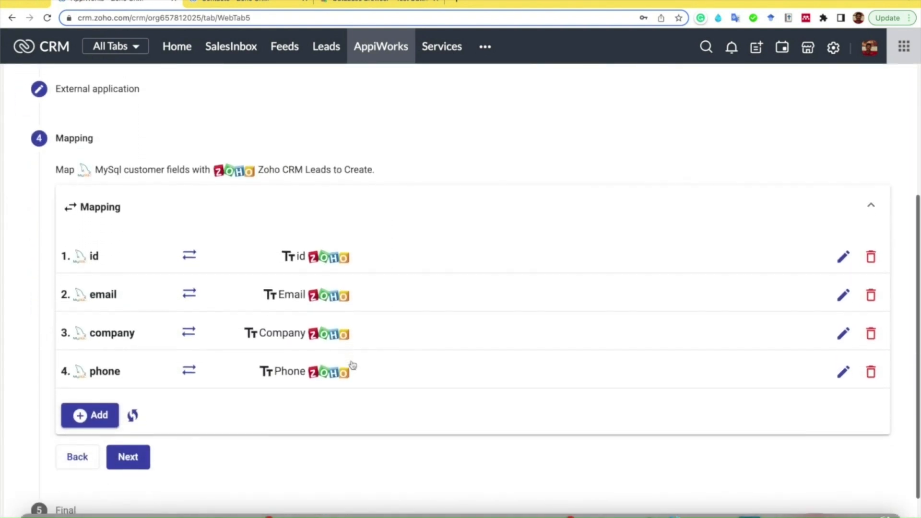
scroll(353, 365, down, 1)
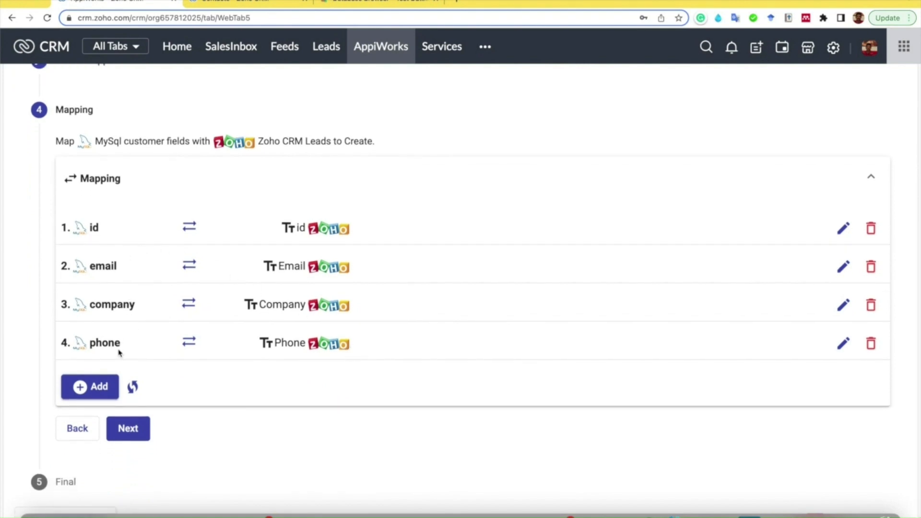
scroll(120, 355, down, 1)
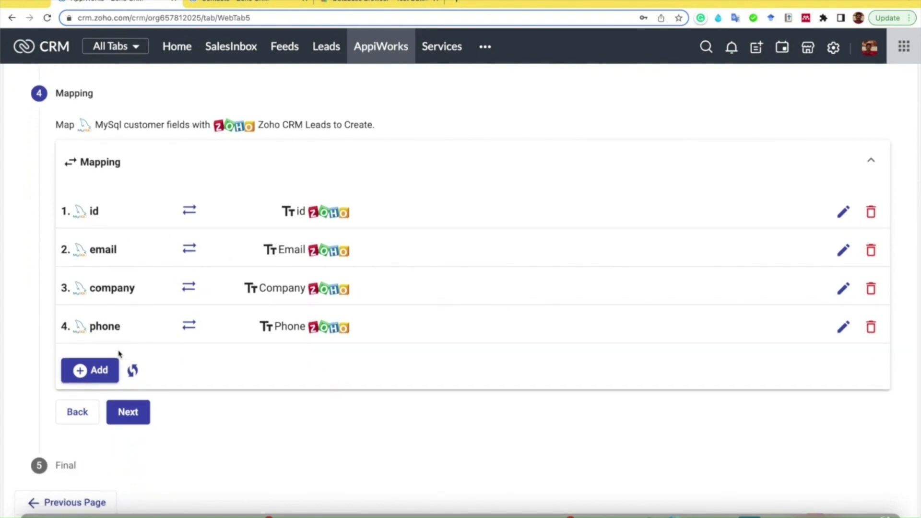
click(97, 372)
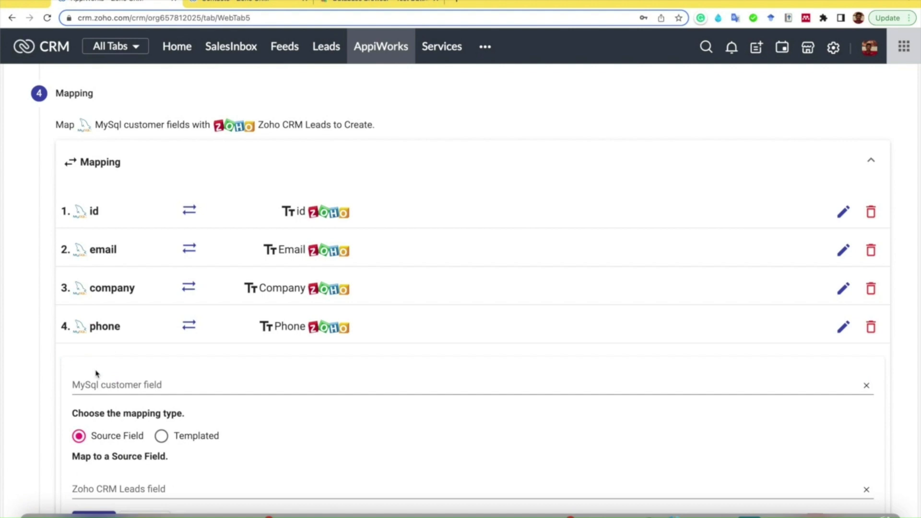
click(121, 382)
text(name)
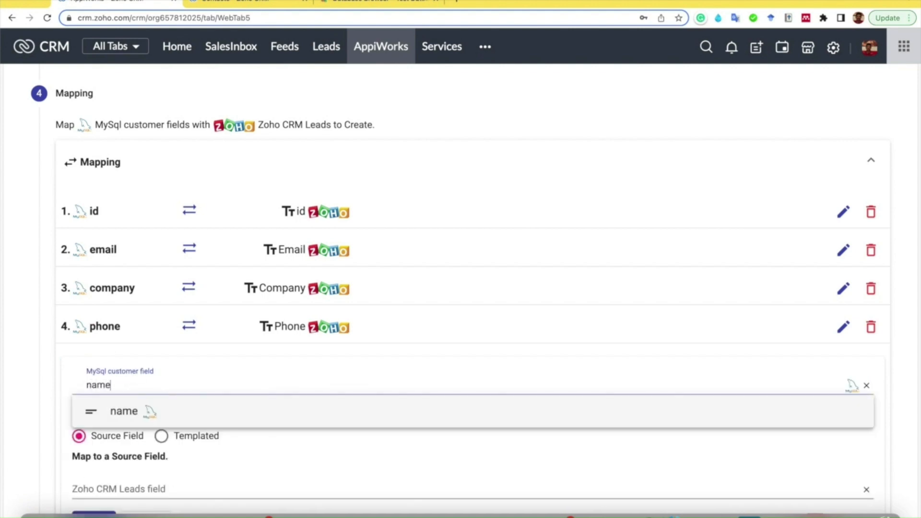
click(120, 413)
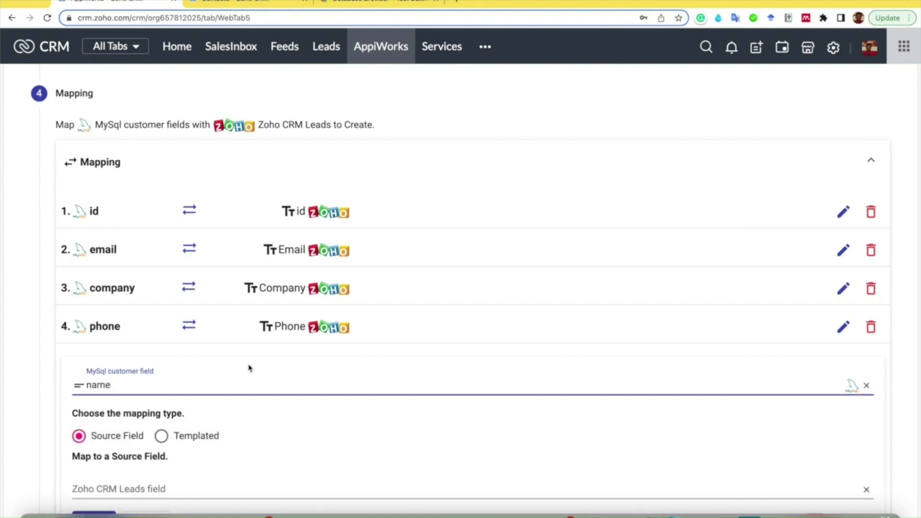
scroll(249, 368, down, 5)
click(163, 274)
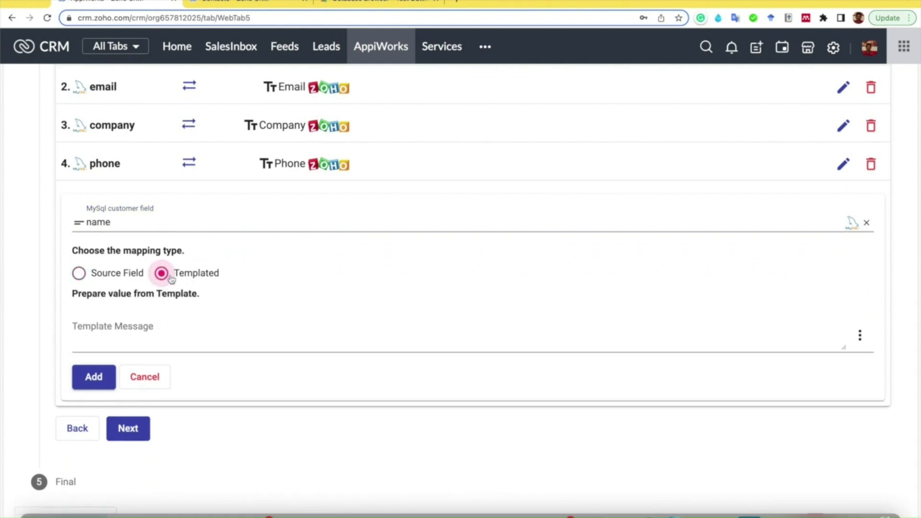
- Build the name template from ${First_Name} and a second Leads source field, and add the mapping
click(138, 329)
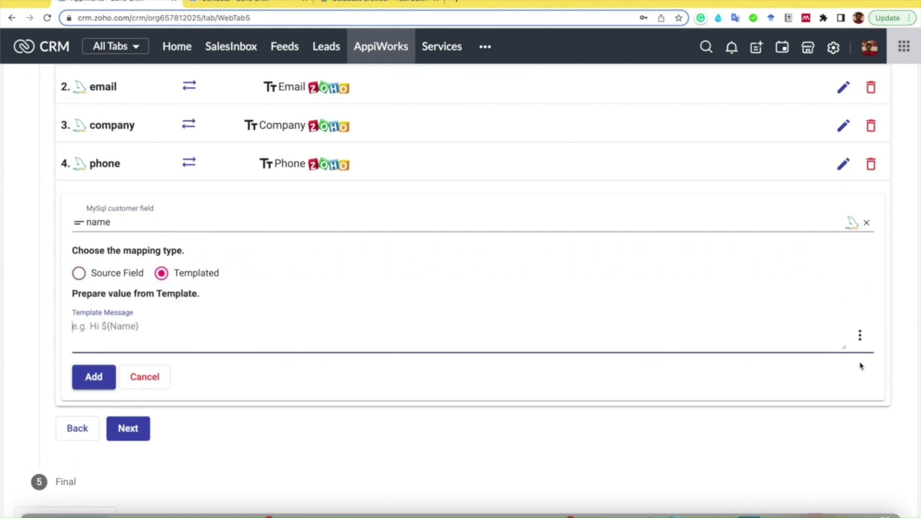
click(860, 335)
click(797, 185)
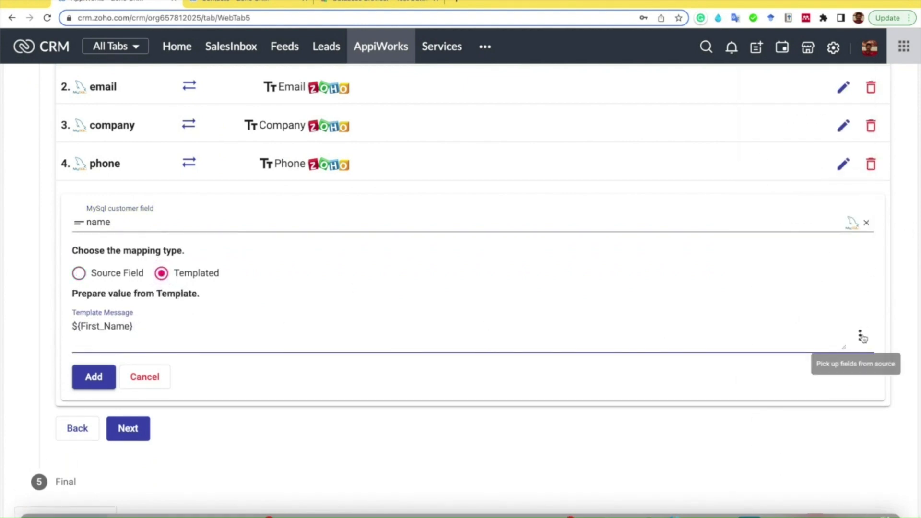
click(860, 335)
click(797, 250)
click(96, 379)
- Add a Templated mapping for the MySql customer field "status" with the template text "Lead"
click(144, 260)
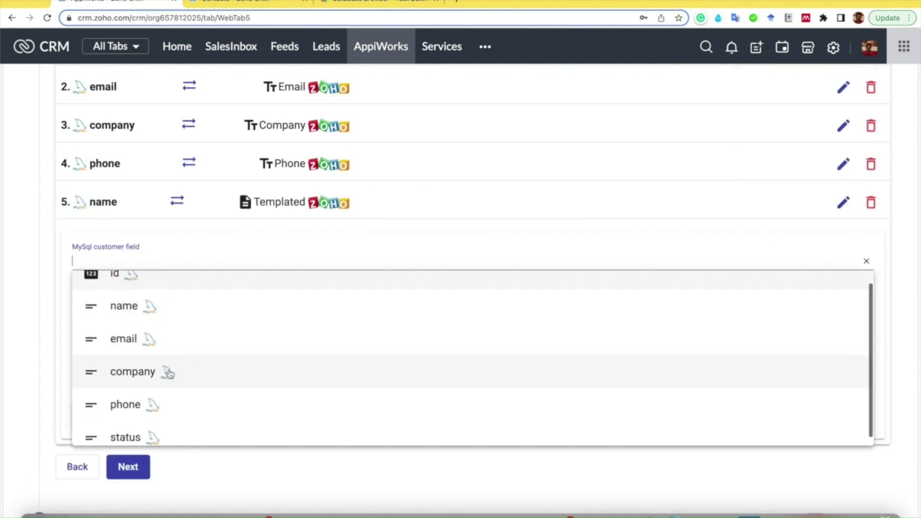
click(129, 436)
click(131, 364)
text(Lead)
click(96, 415)
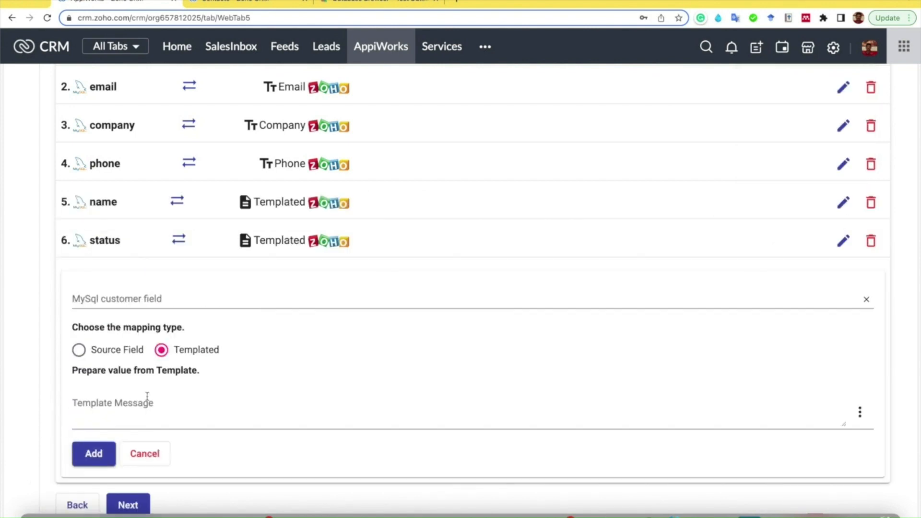
- Discard the empty mapping form, continue to the final settings and save the service
click(153, 453)
click(131, 408)
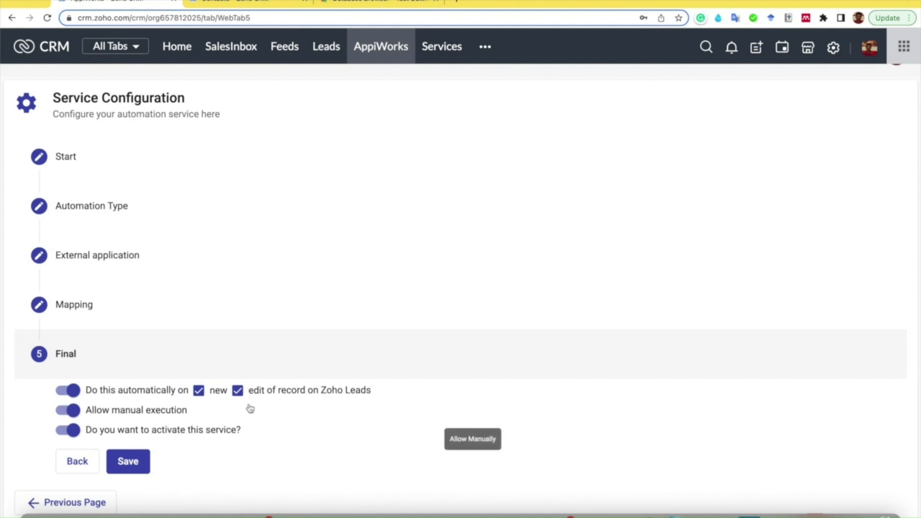
click(124, 466)
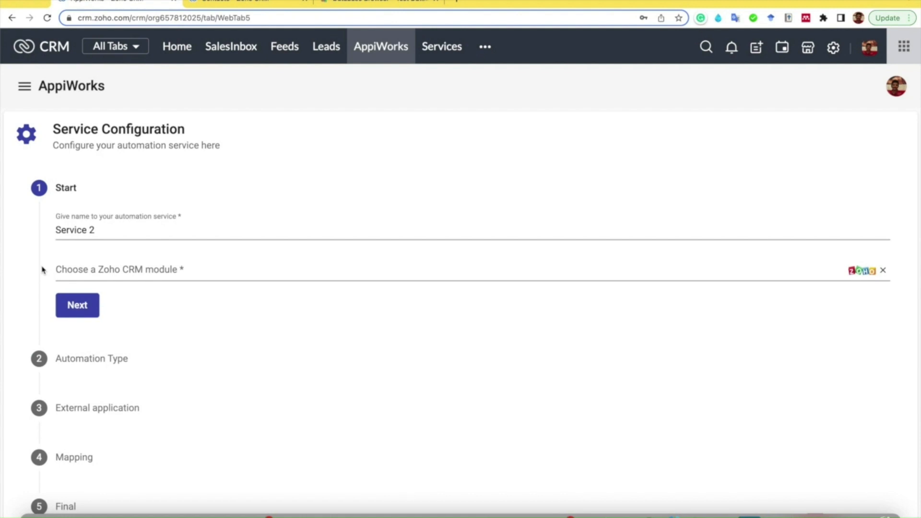
- Name the new automation service "Communicate to Google Chat", choose the Leads module and continue to the automation type
click(109, 230)
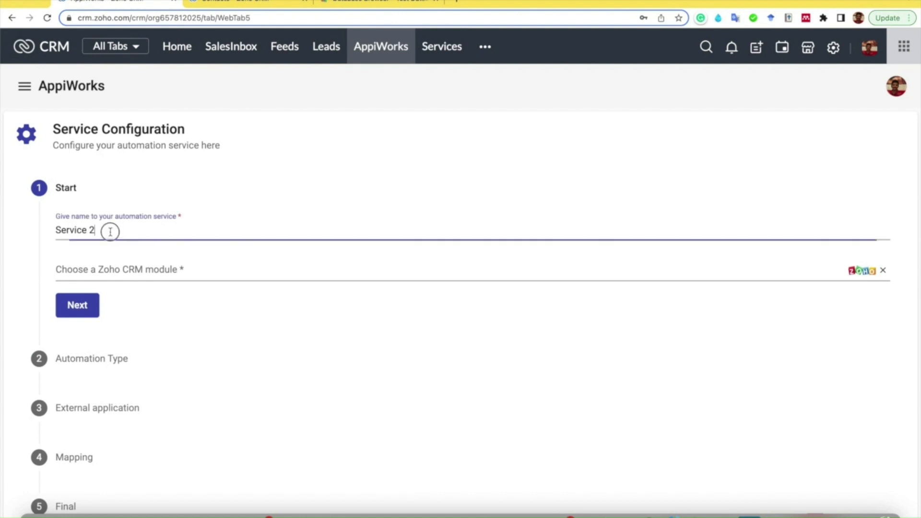
key(super+a)
text(Communicate to Google Chat)
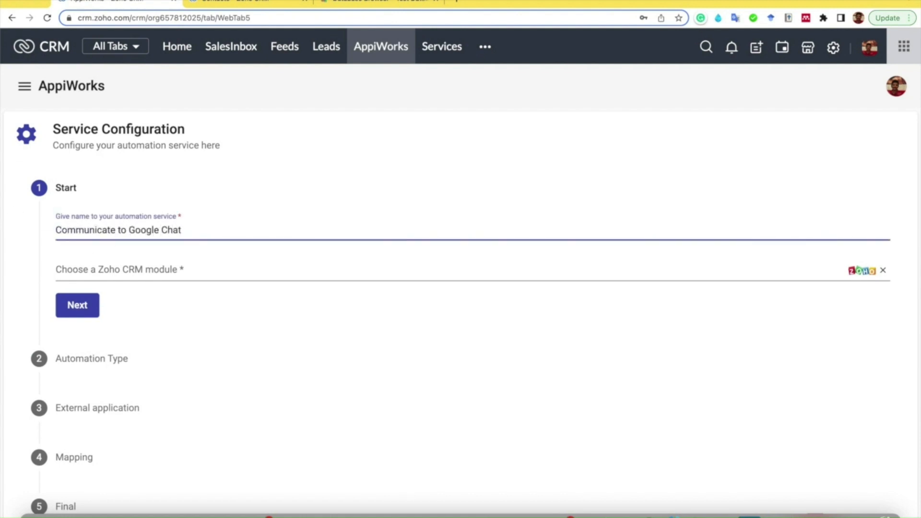
key(Tab)
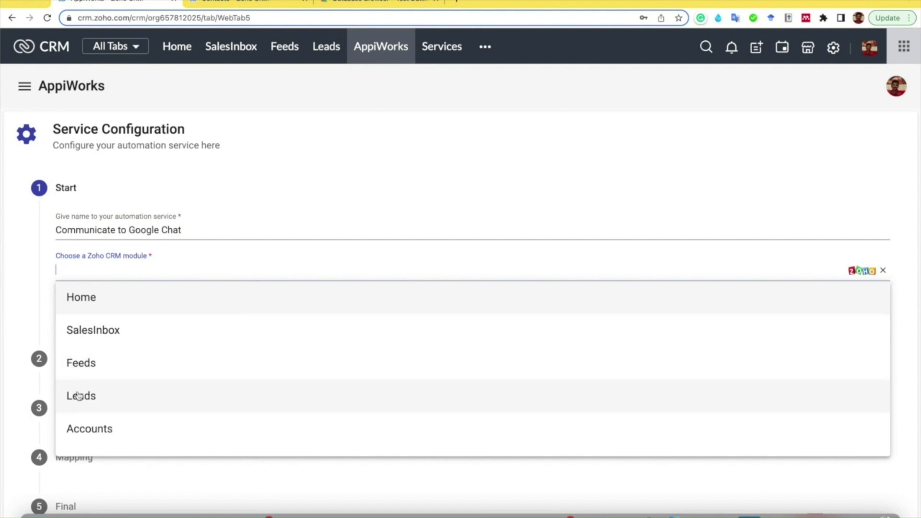
click(80, 395)
click(79, 308)
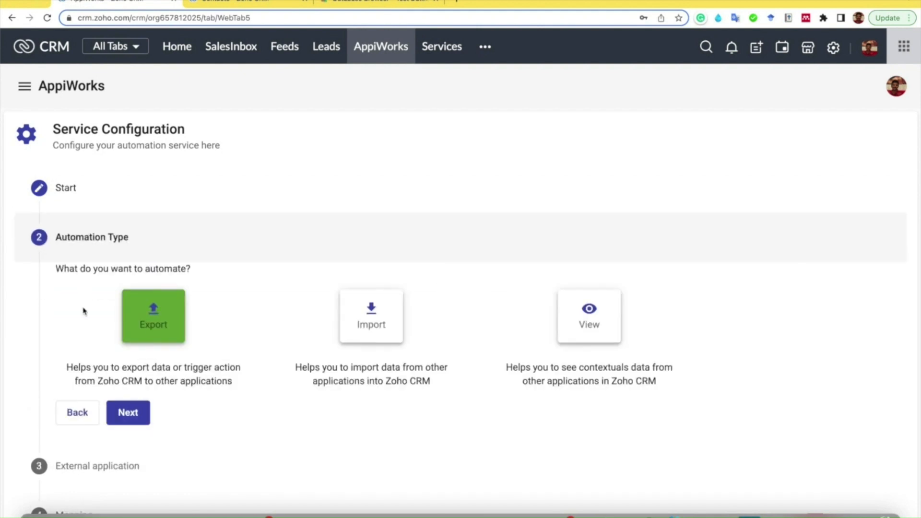
- Select Export as the automation type and continue to the external application settings
click(144, 298)
click(102, 215)
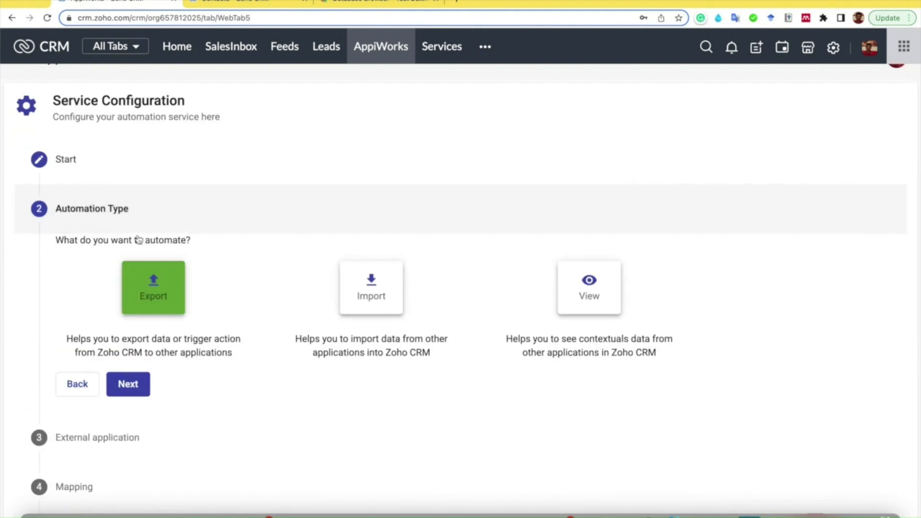
scroll(226, 409, down, 2)
click(128, 315)
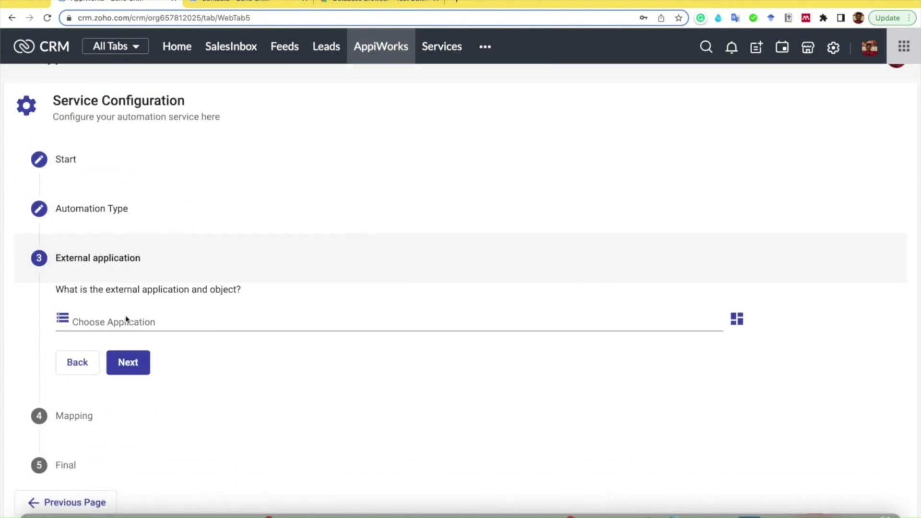
- Find and choose Google Chat as the external application of the service
click(142, 325)
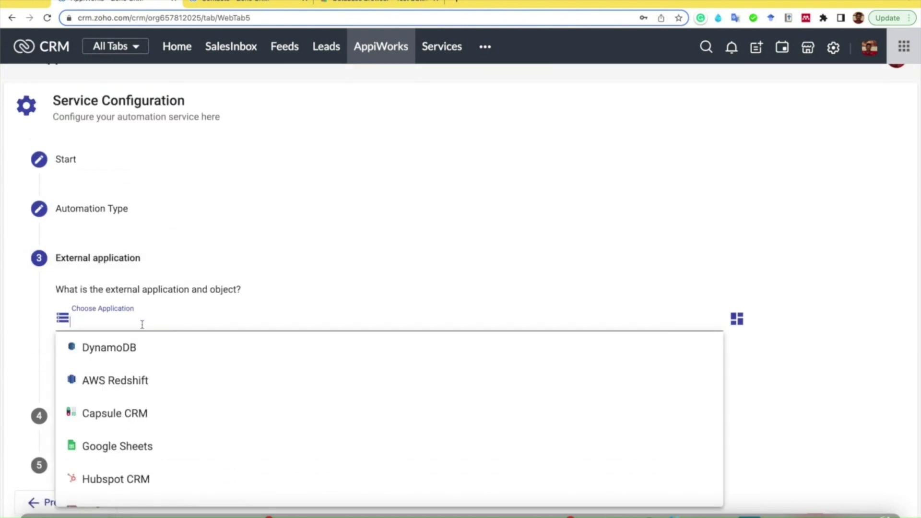
text(Goog)
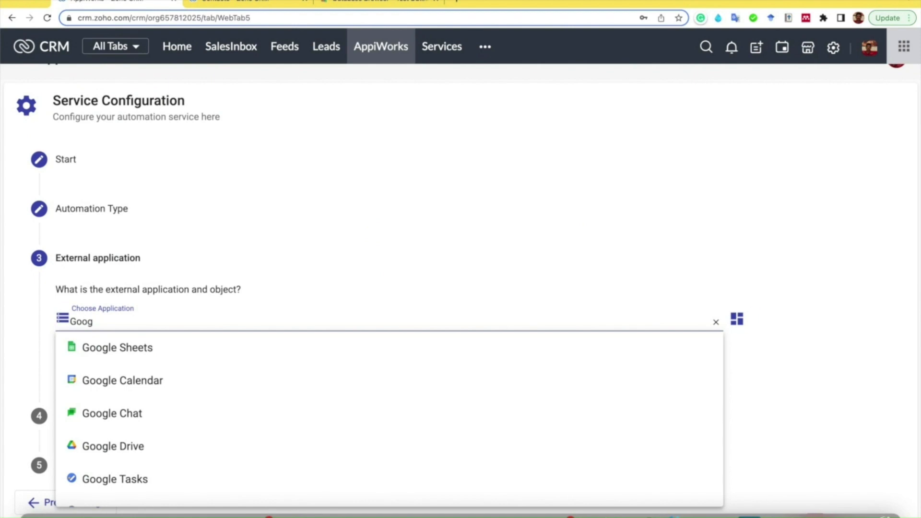
text(le Chat)
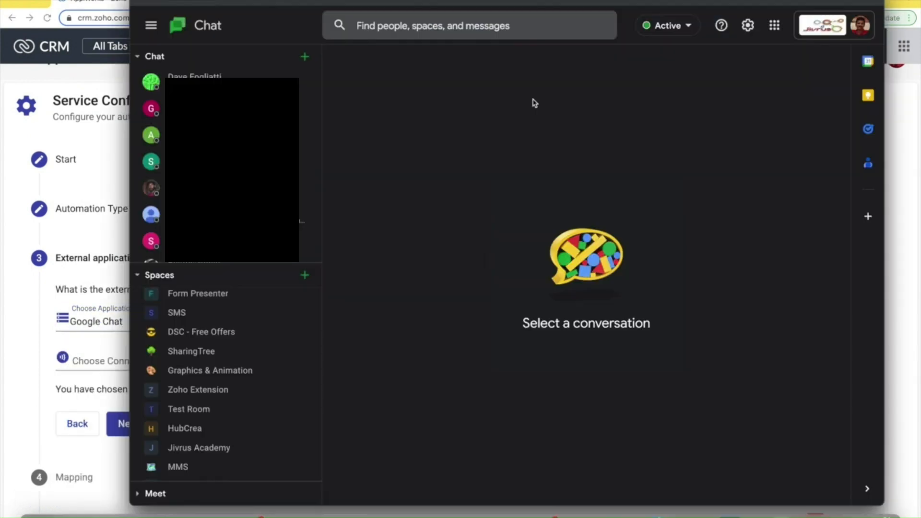
- In Google Chat, create a restricted space named "Lead Notificationn" without adding any members
click(305, 58)
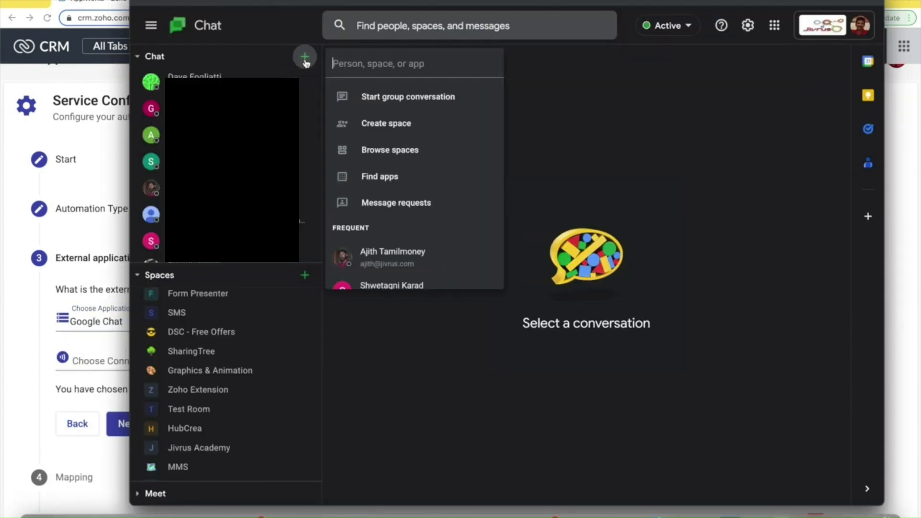
click(366, 125)
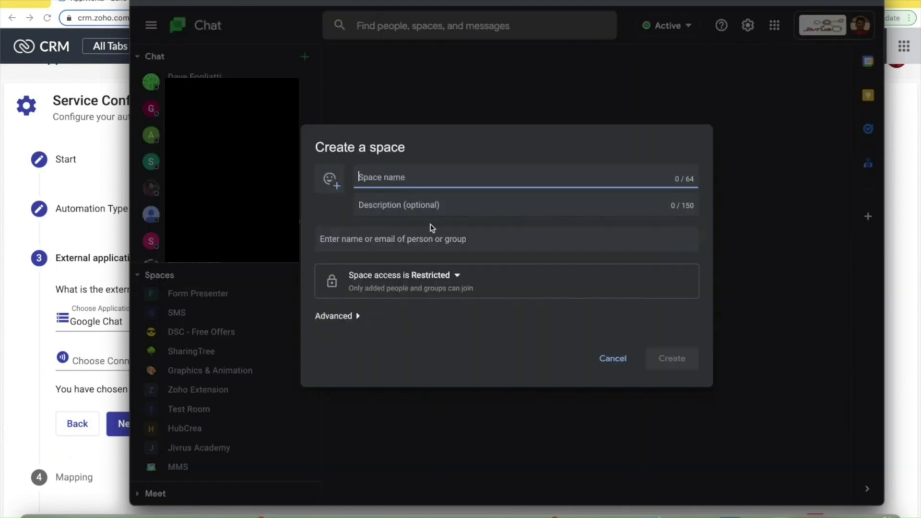
text(Lead Noti)
key(ctrl+a)
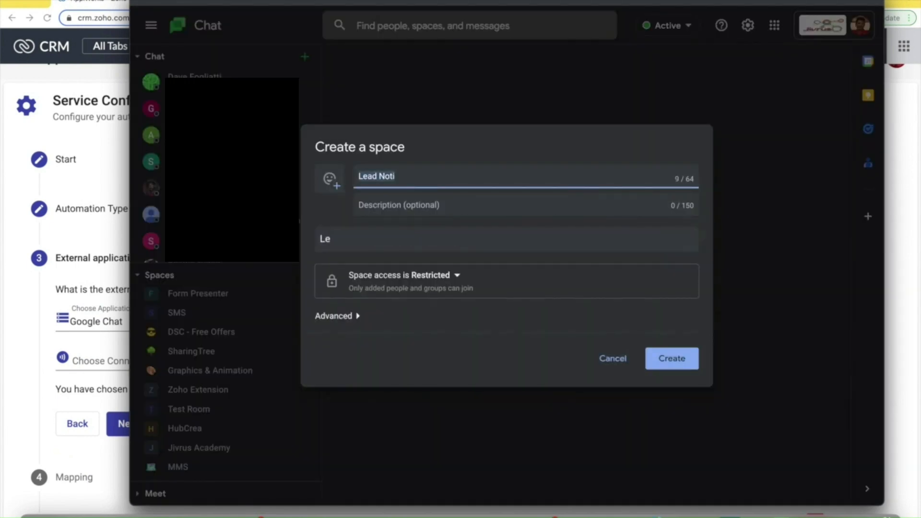
text(L)
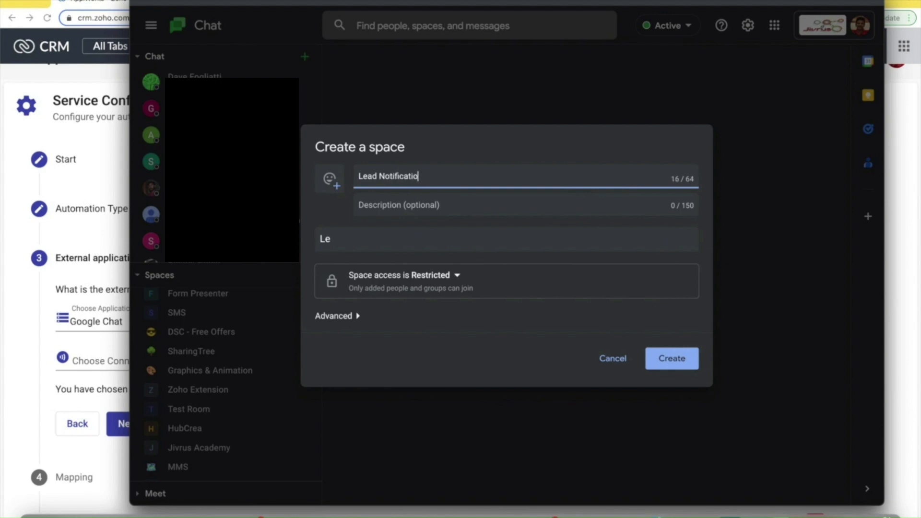
key(BackSpace)
key(BackSpace)
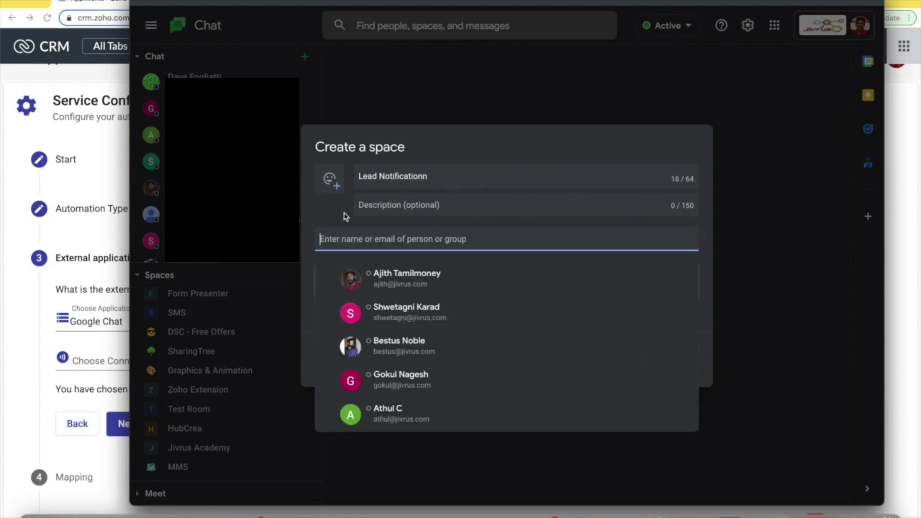
click(671, 360)
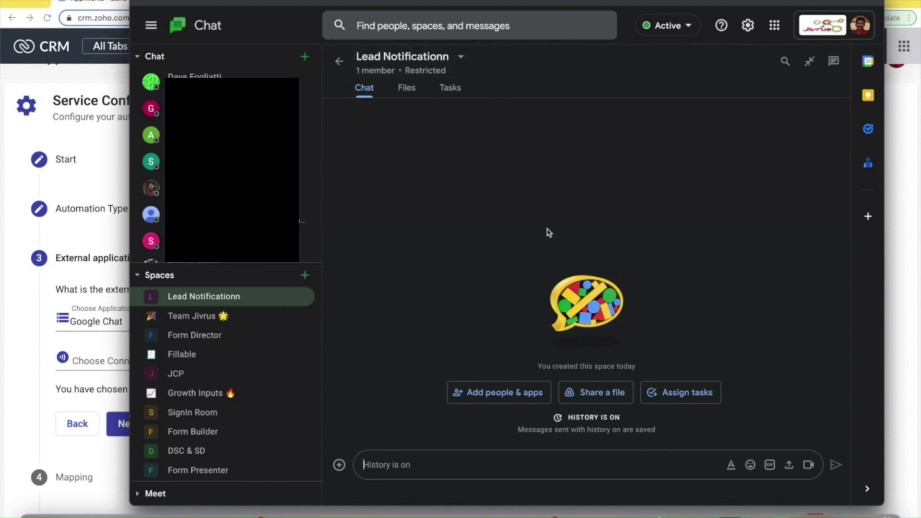
- Add an incoming webhook named "AppiWorks Notification" to the new space and copy its link
click(462, 58)
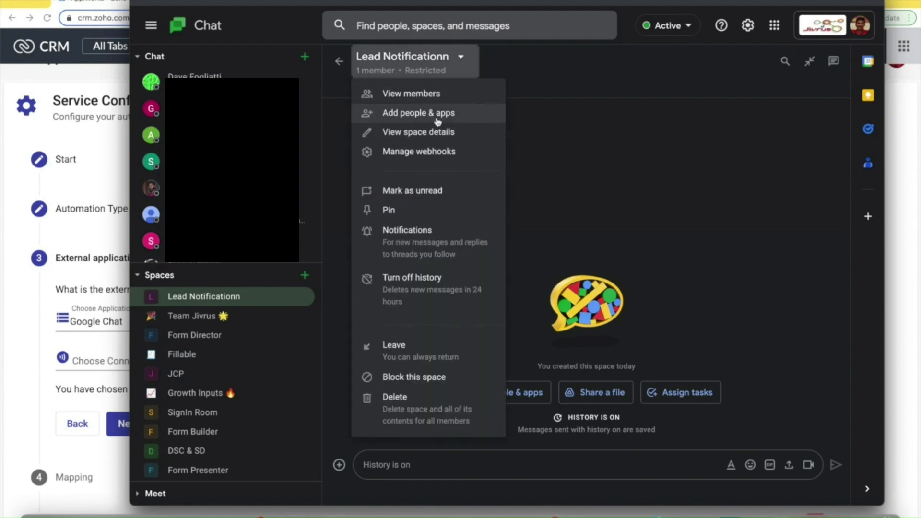
click(427, 152)
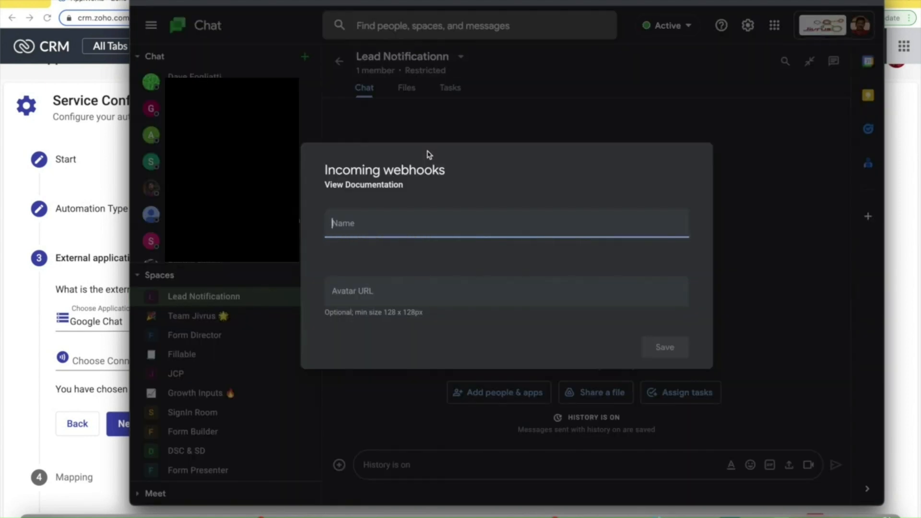
text(AppiWorks Notification)
click(657, 347)
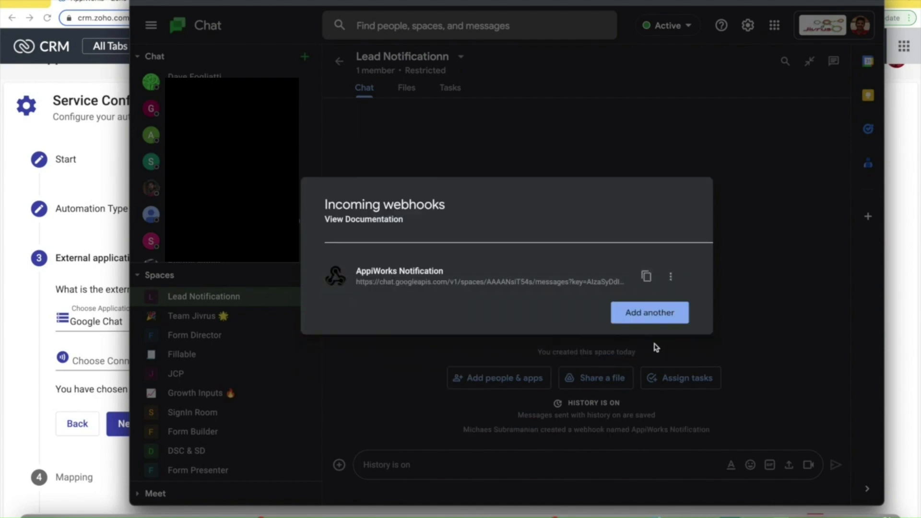
click(648, 277)
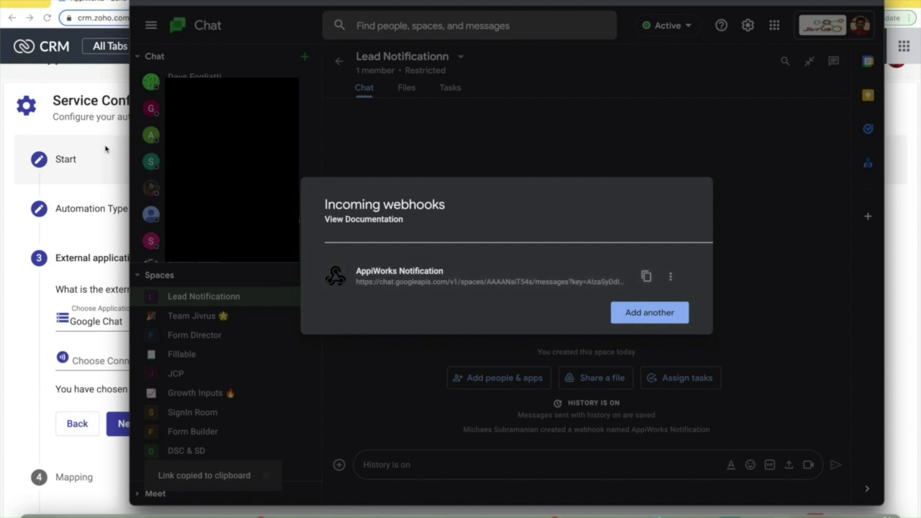
- Return to the Zoho CRM service configuration and connect a new Google Chat connection using the copied webhook URL
click(20, 340)
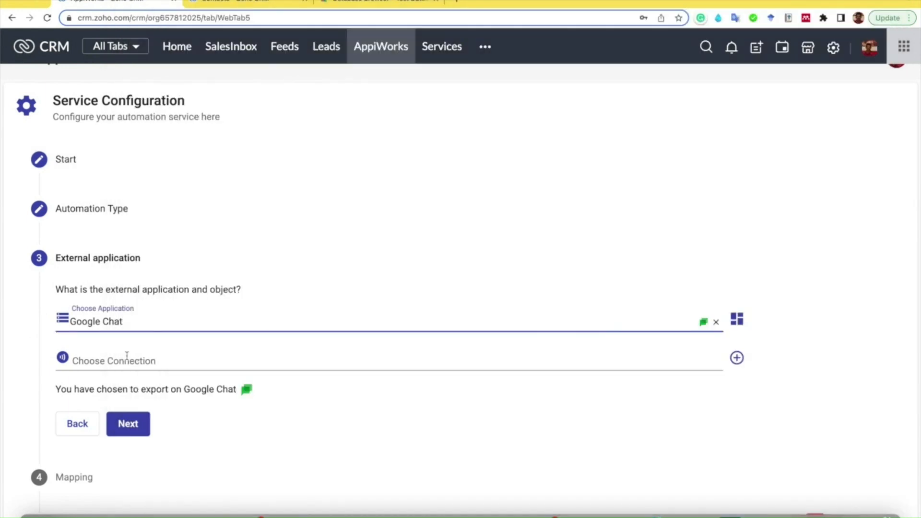
click(126, 356)
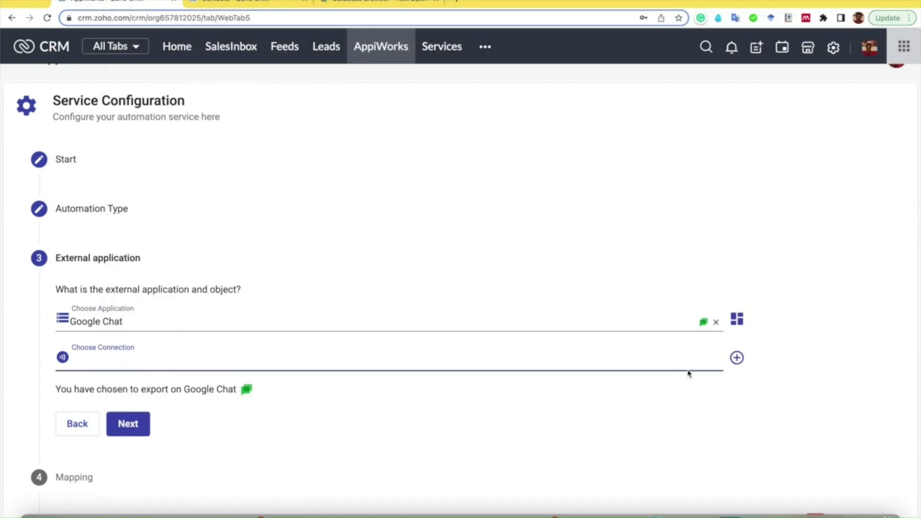
click(738, 359)
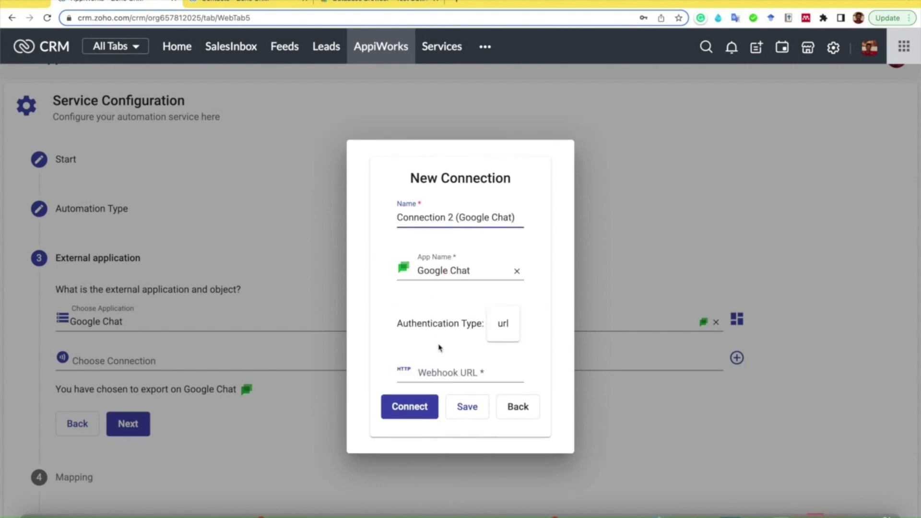
click(437, 373)
key(ctrl+v)
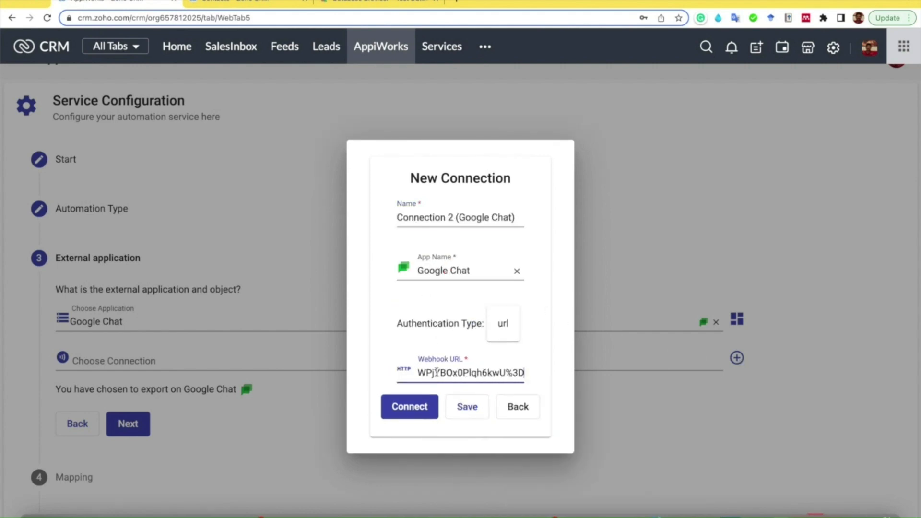
click(412, 411)
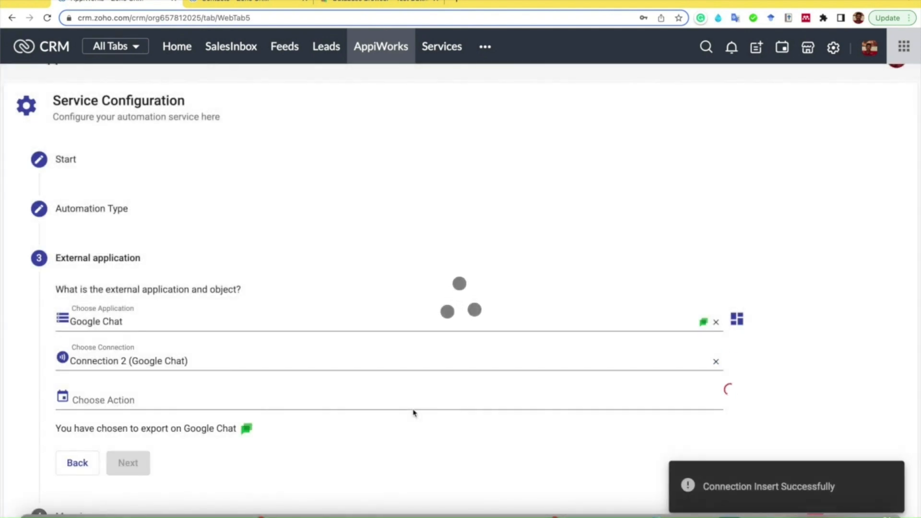
- Set the Google Chat action to Create Message and continue to the field mapping
scroll(415, 413, down, 1)
scroll(415, 414, down, 3)
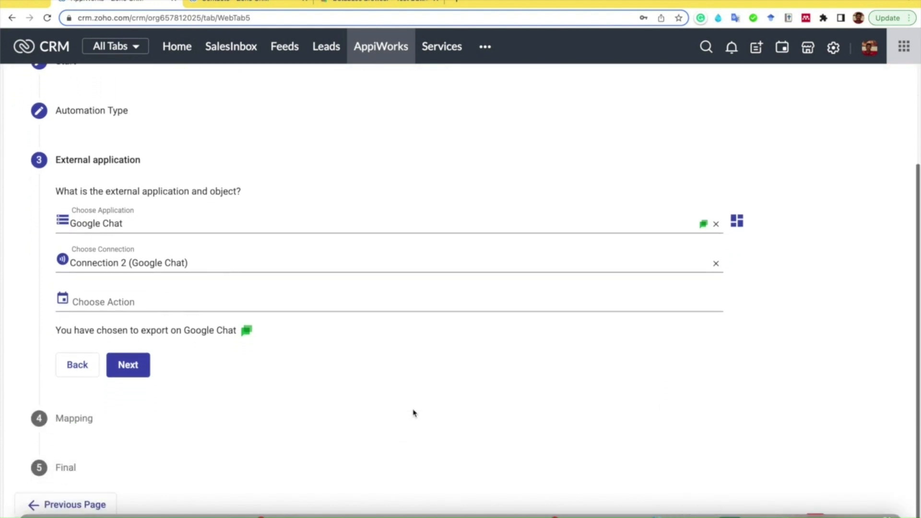
click(270, 303)
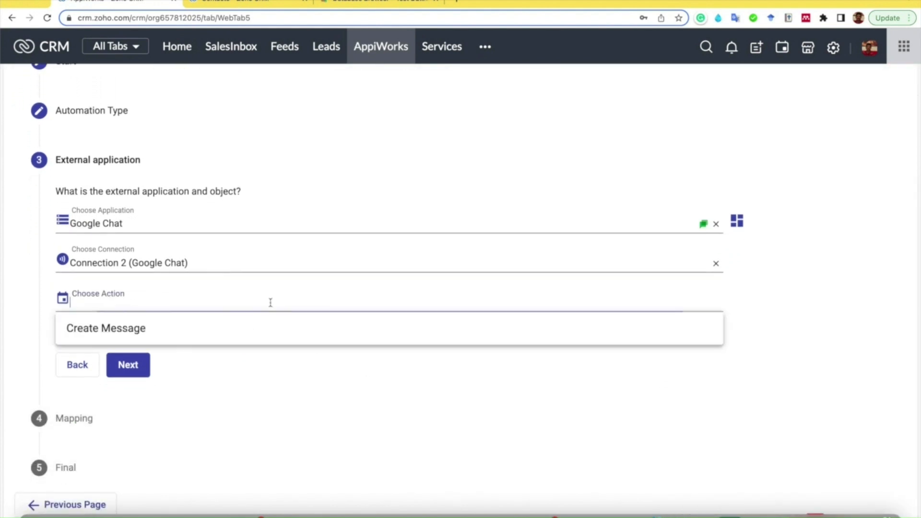
click(121, 330)
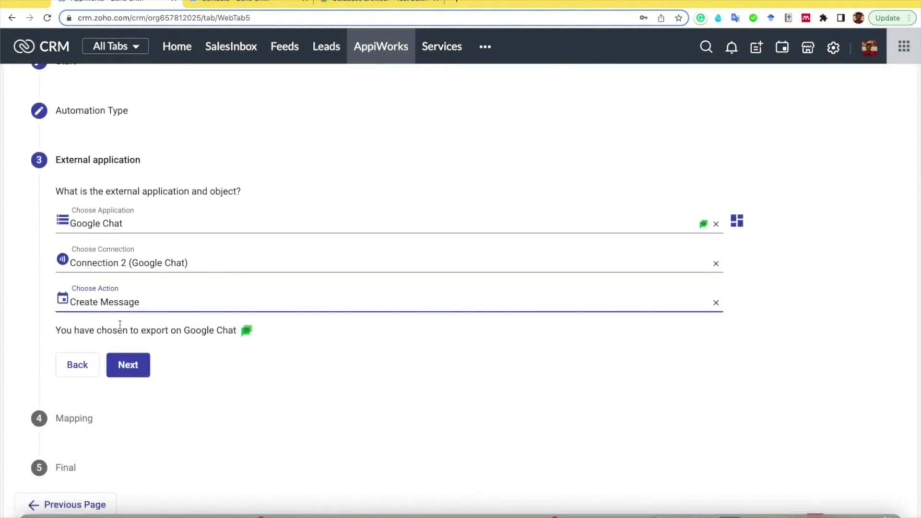
click(134, 371)
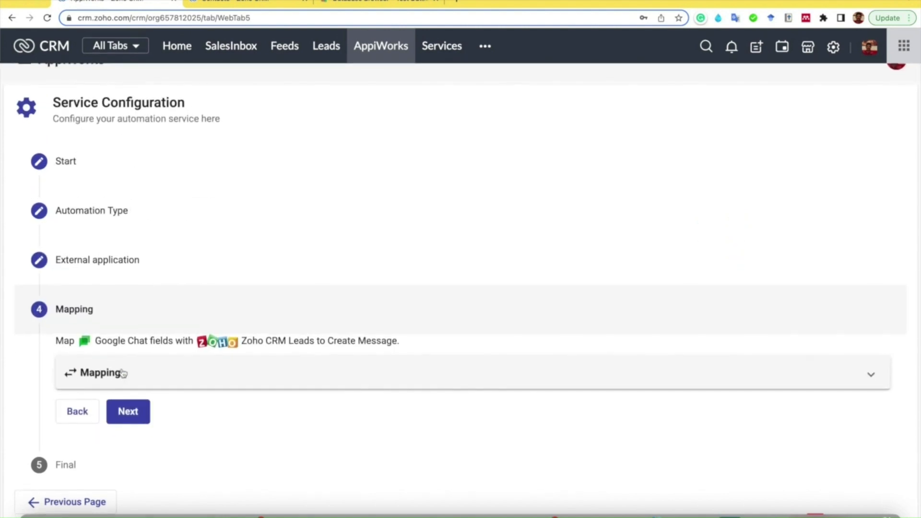
- Add a Templated mapping for the Google Chat Text field, starting the message with "A new lead with name"
click(123, 374)
scroll(125, 408, down, 2)
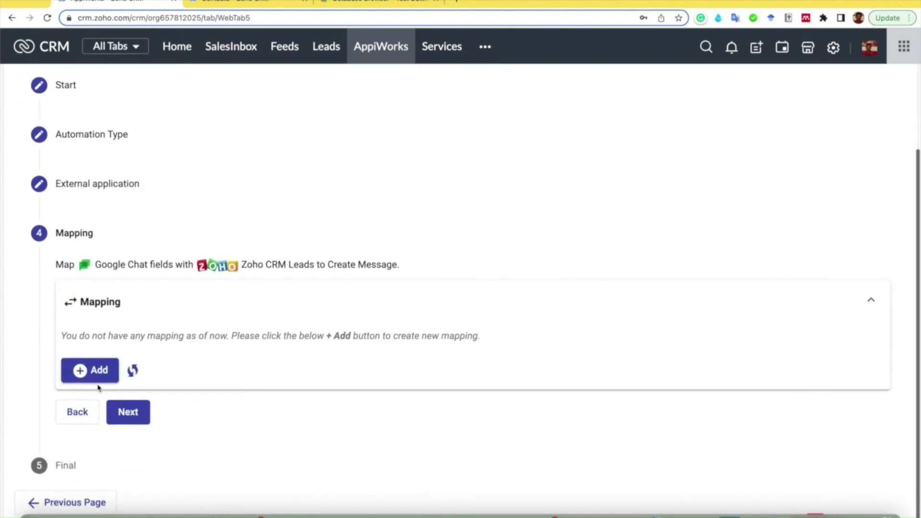
click(91, 374)
scroll(151, 390, down, 2)
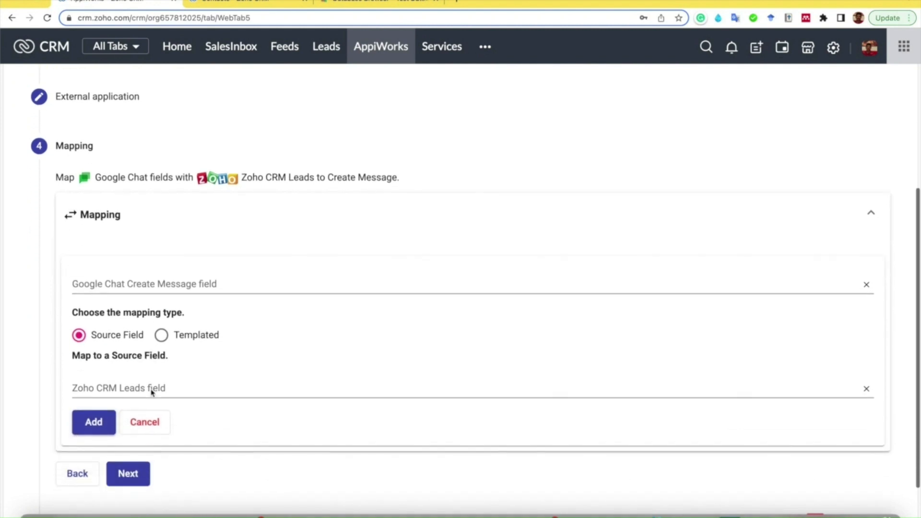
click(152, 270)
click(140, 294)
click(161, 321)
text(A new lead with name)
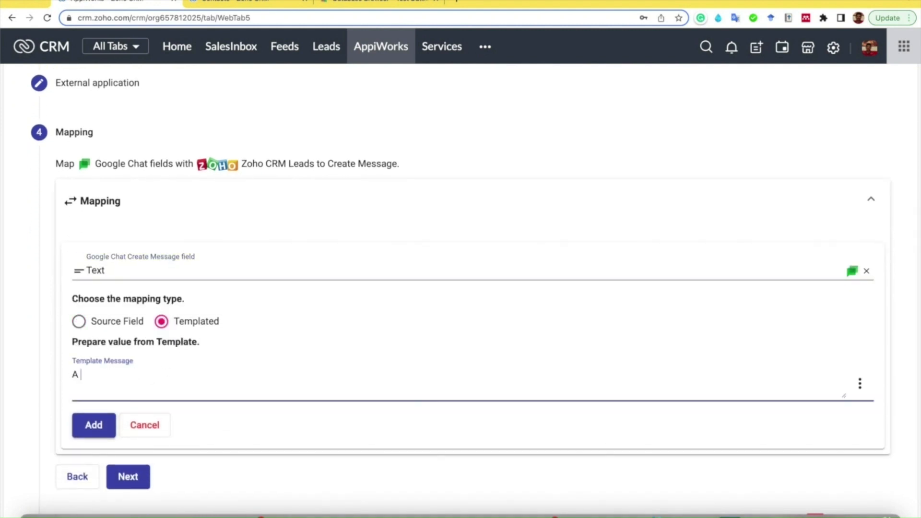
- Complete the template with the First_Name and Last_Name fields, "and contact", the Email and Phone fields, and "created on Zoho CRM"
click(860, 383)
click(781, 225)
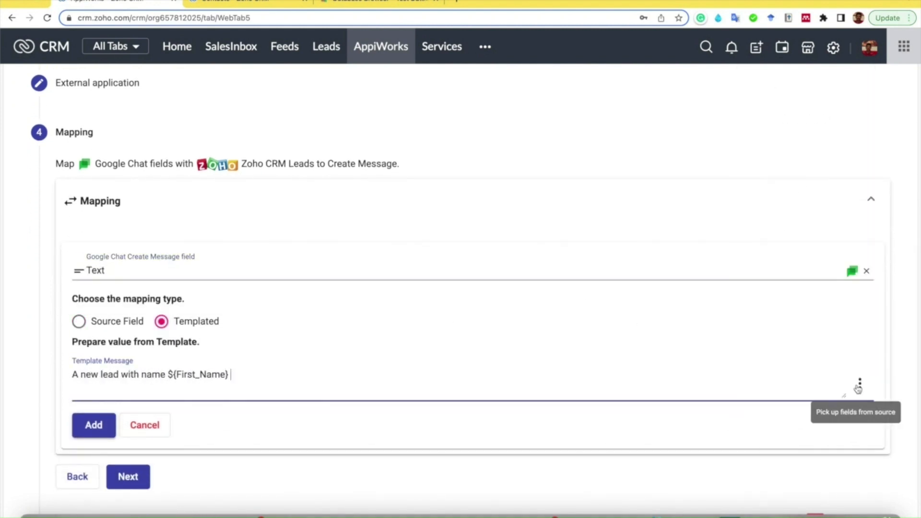
click(860, 383)
click(800, 249)
text(and contact)
click(860, 383)
click(786, 347)
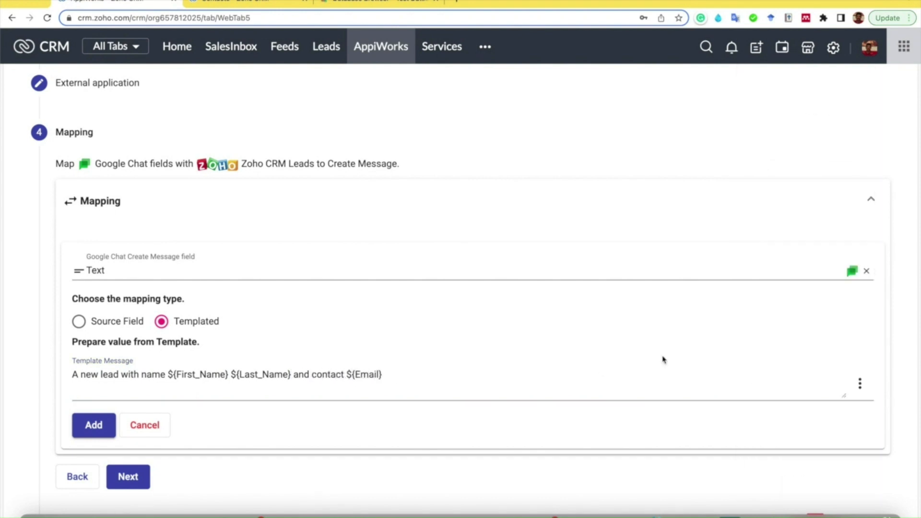
click(860, 383)
click(790, 380)
text(created on Zoho CRM)
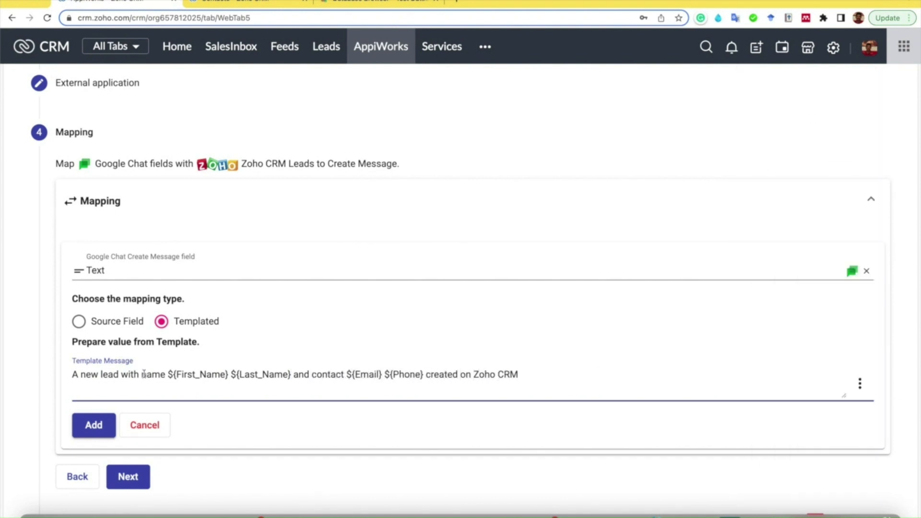
- Add the templated Text mapping and save the Google Chat service
click(94, 425)
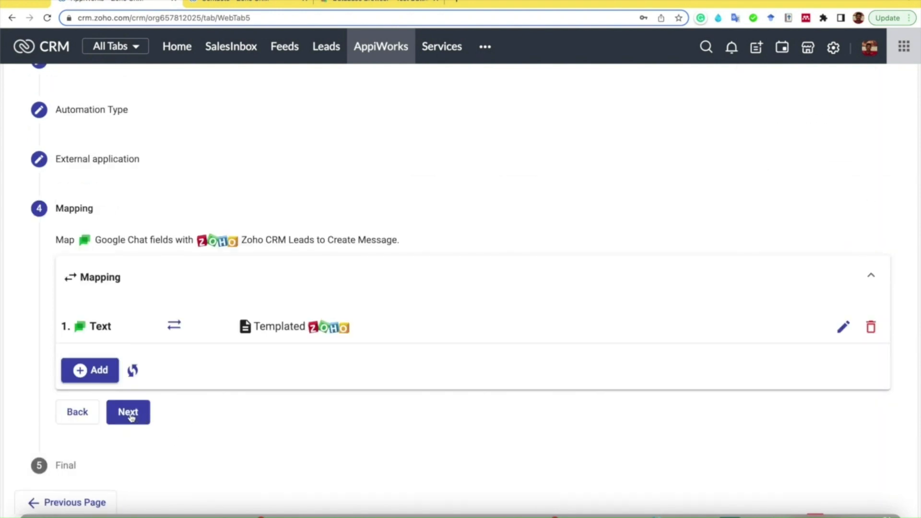
click(130, 416)
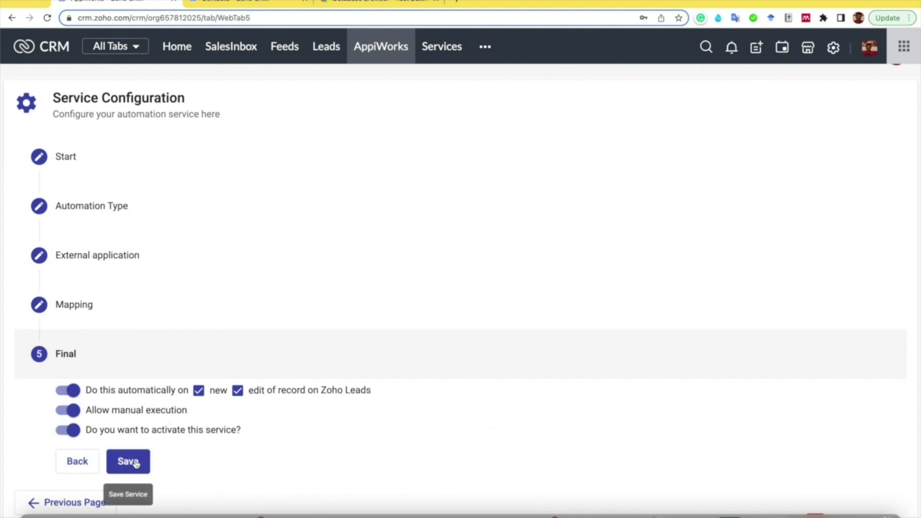
click(133, 463)
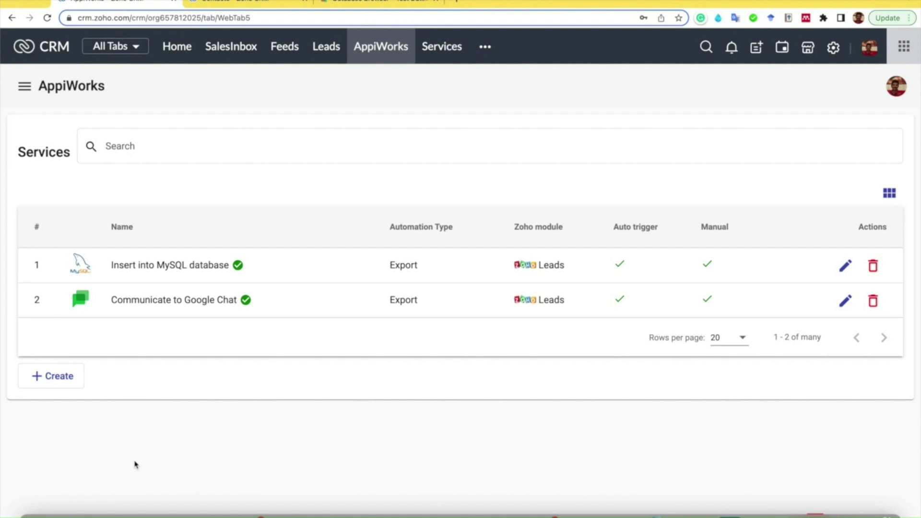
- Start a new record in the Leads module and enter the lead's first and last name
click(328, 47)
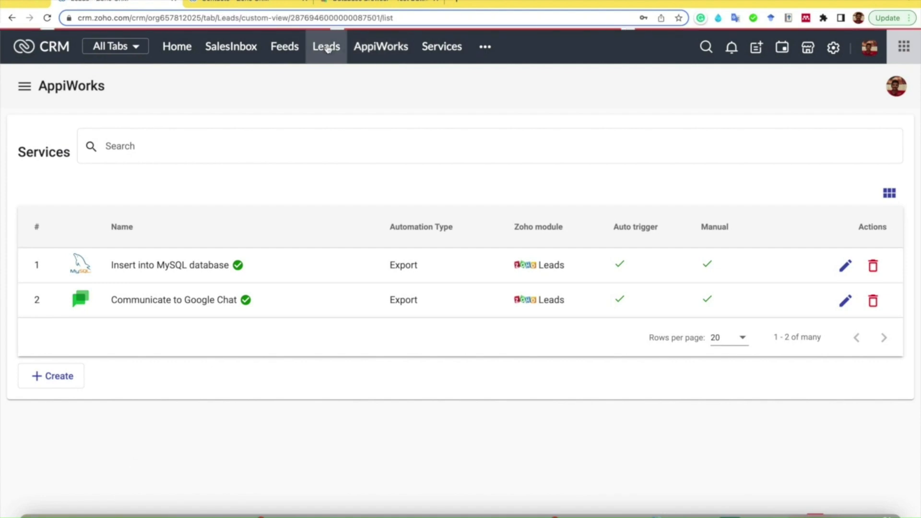
click(612, 89)
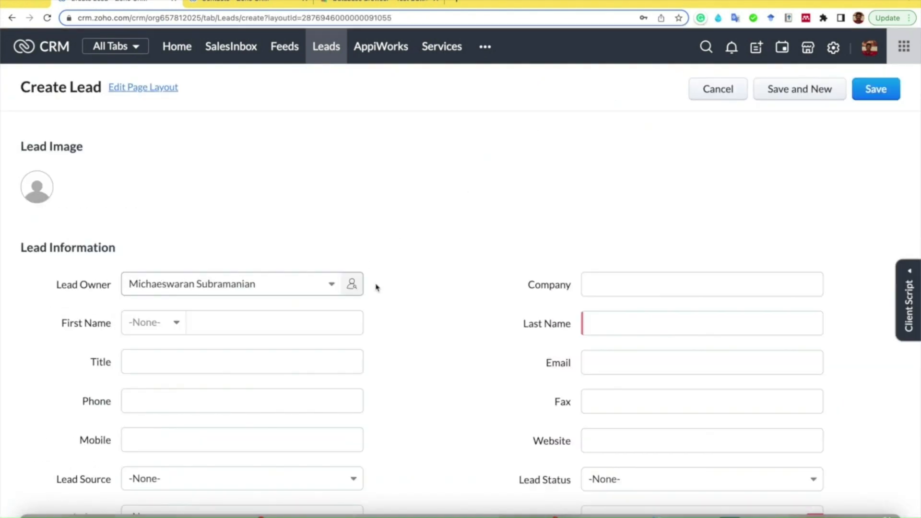
click(251, 321)
text(David)
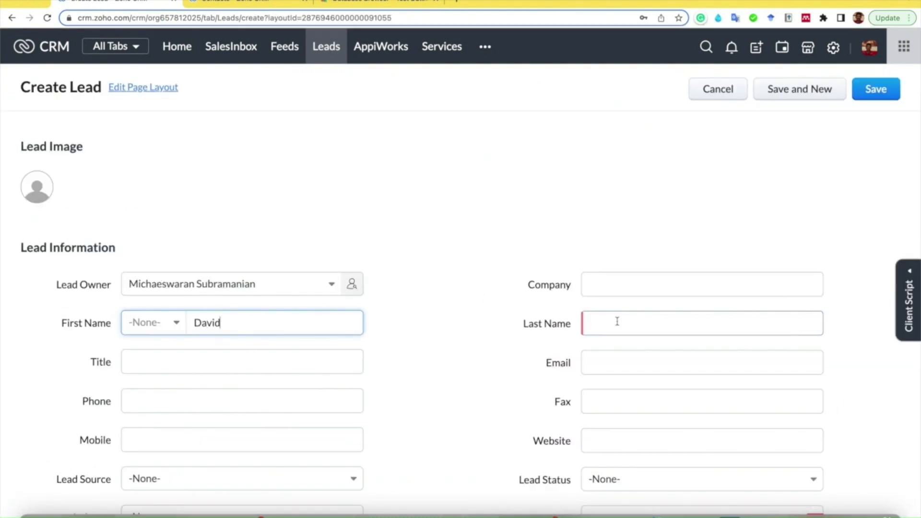
click(617, 321)
text(The great)
- Fill in the new lead's email address and phone number
scroll(528, 336, down, 2)
click(620, 273)
text(david@example.com)
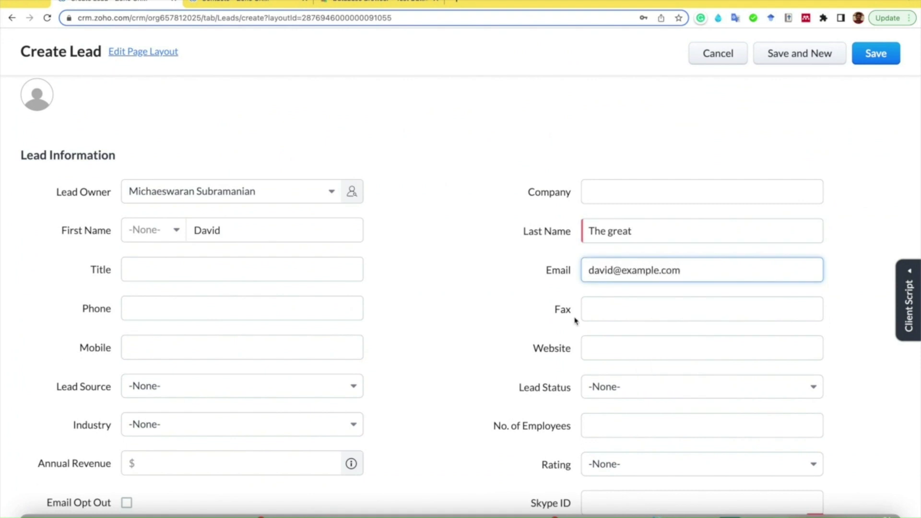
scroll(248, 262, down, 1)
click(247, 261)
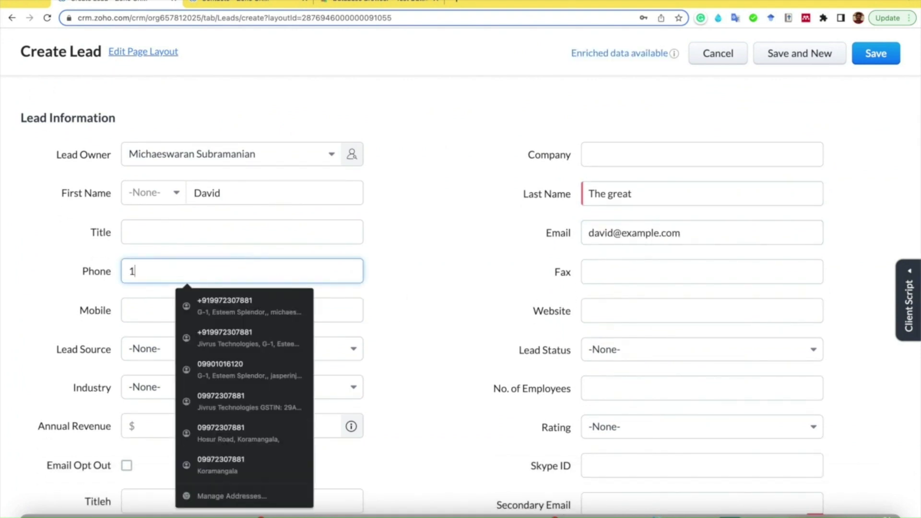
scroll(453, 333, down, 2)
scroll(452, 335, up, 3)
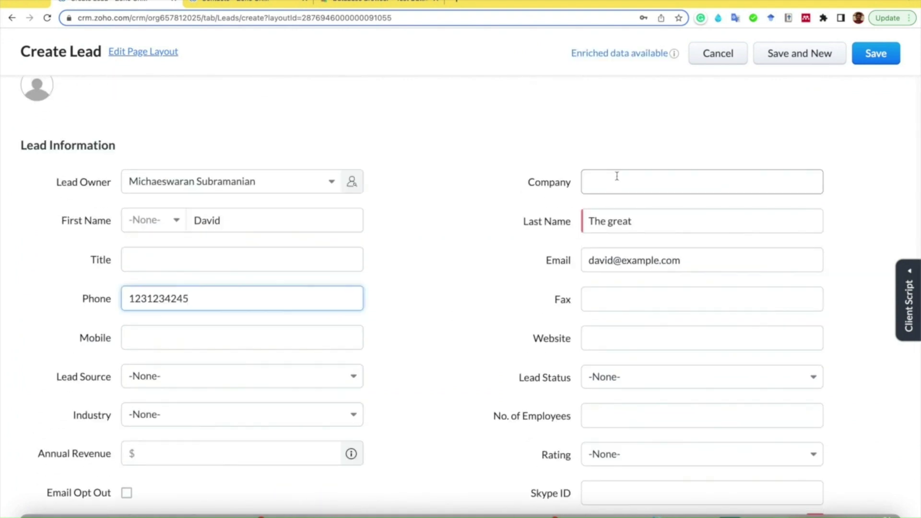
- Set the lead's company to "Aero Park" and save the lead
click(617, 177)
text(Aero Park)
scroll(476, 272, down, 10)
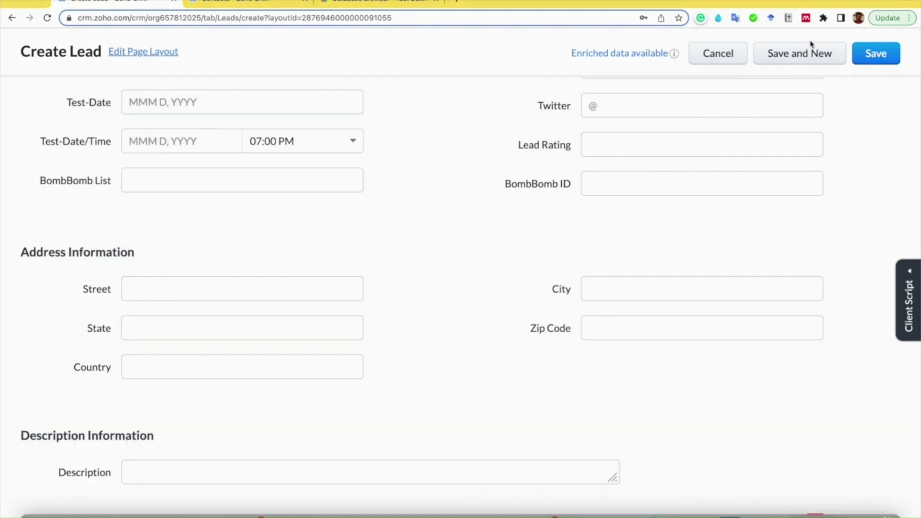
click(871, 54)
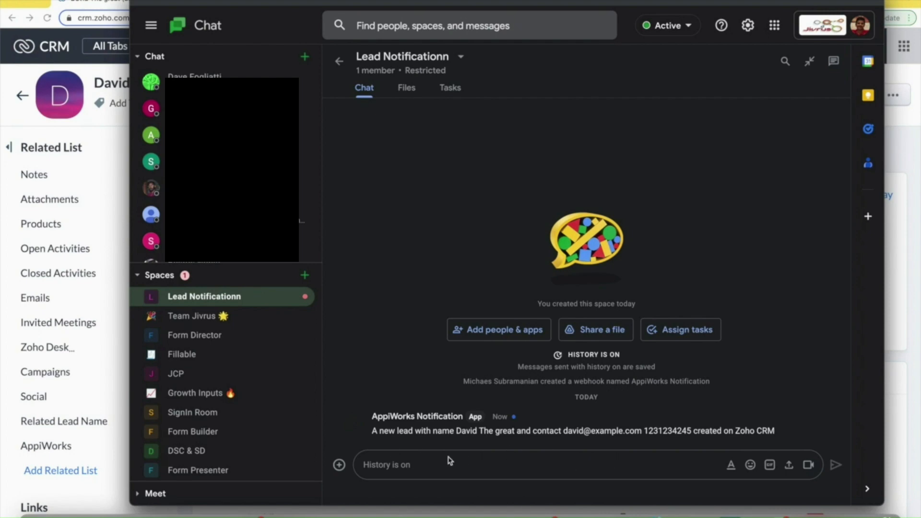
- Switch to MySQL Workbench, rerun the customer table query and check the row for the new lead
click(730, 512)
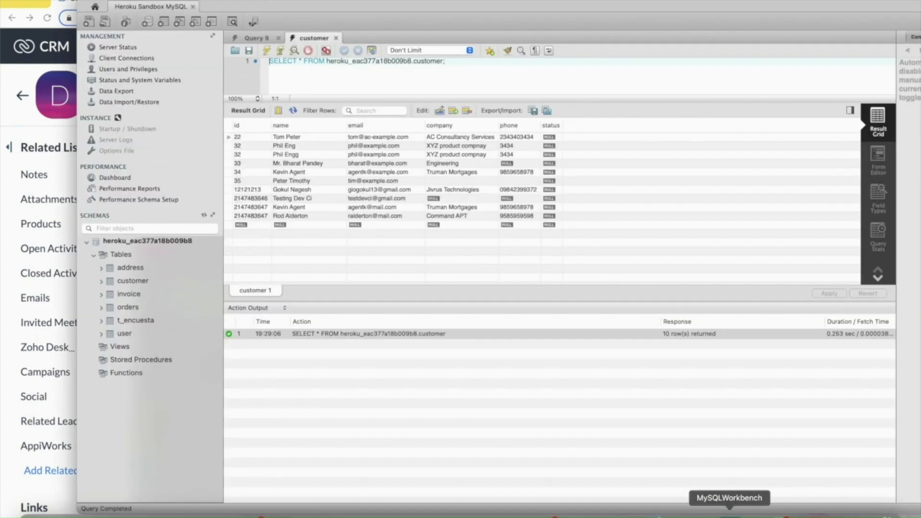
click(268, 51)
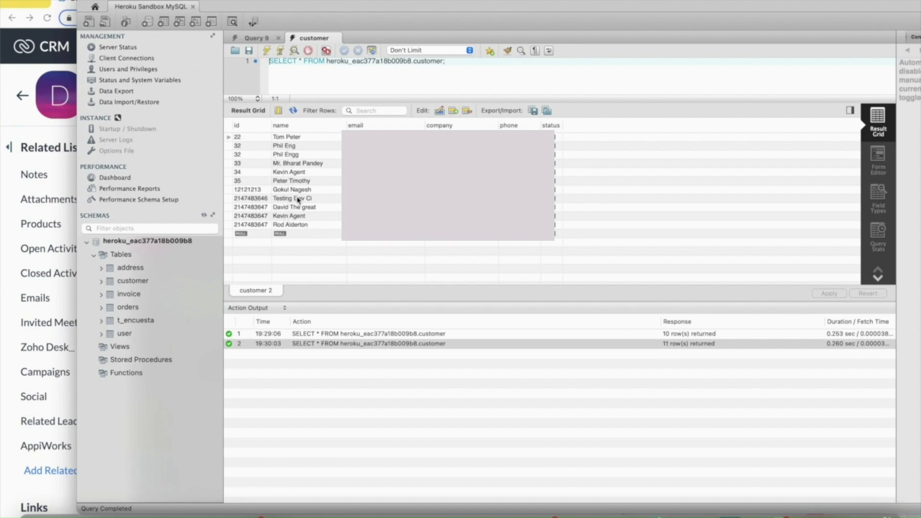
click(287, 209)
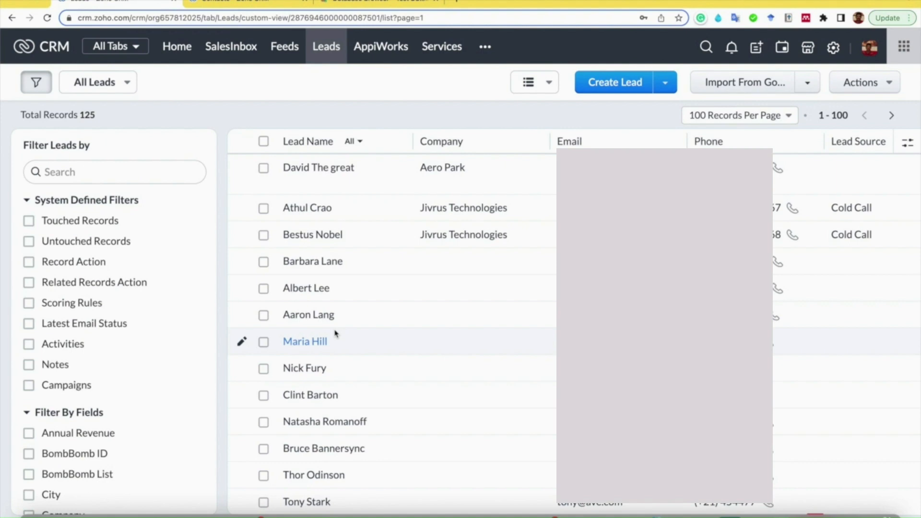
- In the Zoho CRM Leads list, select the sixth through ninth leads and open AppiWorks for them
click(263, 315)
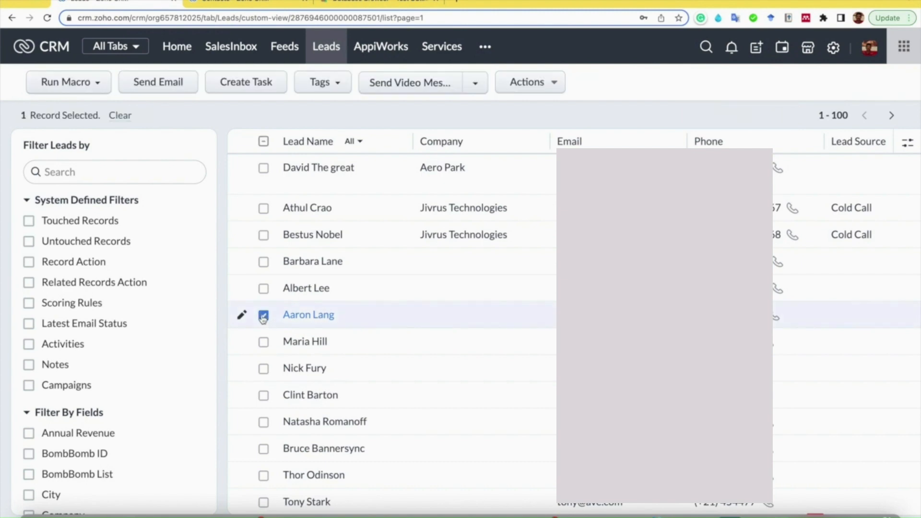
click(263, 342)
click(264, 369)
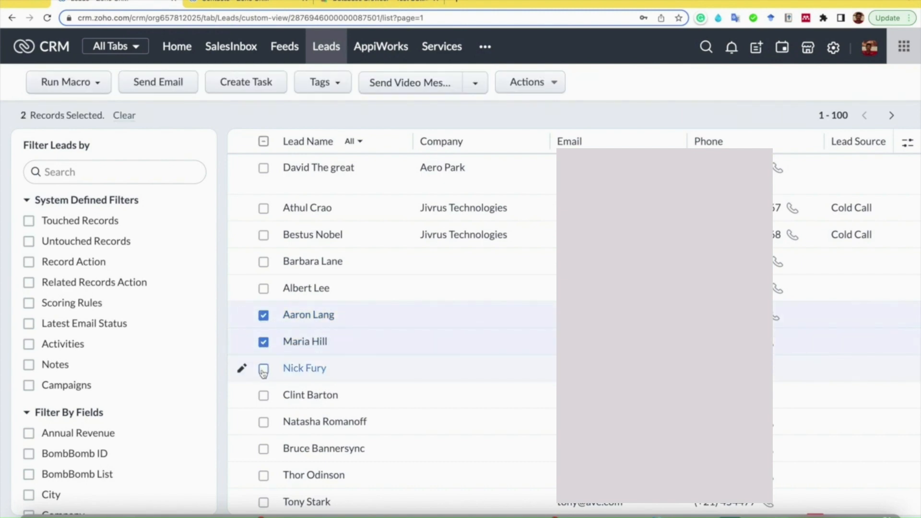
click(264, 396)
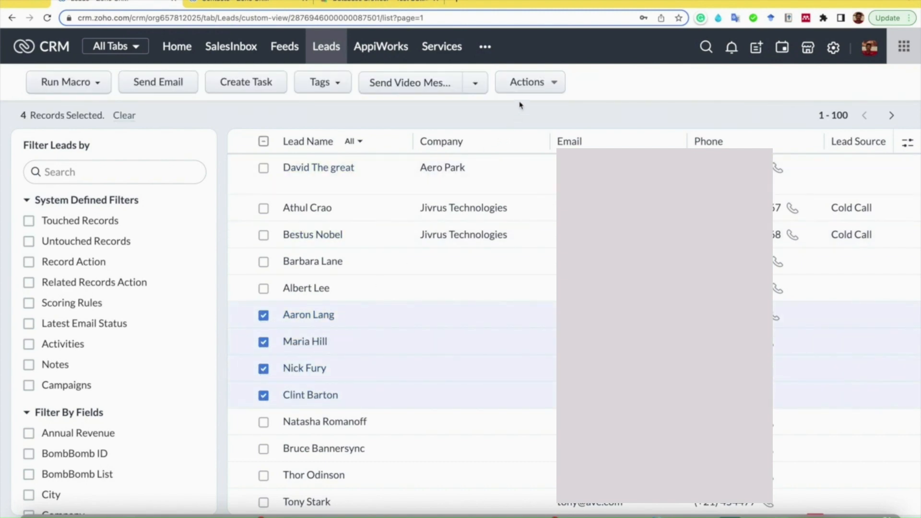
click(474, 87)
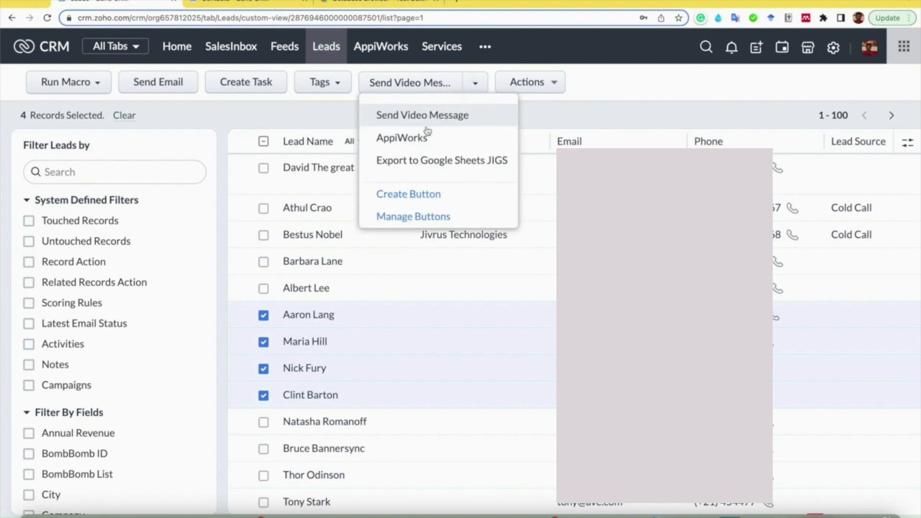
click(408, 139)
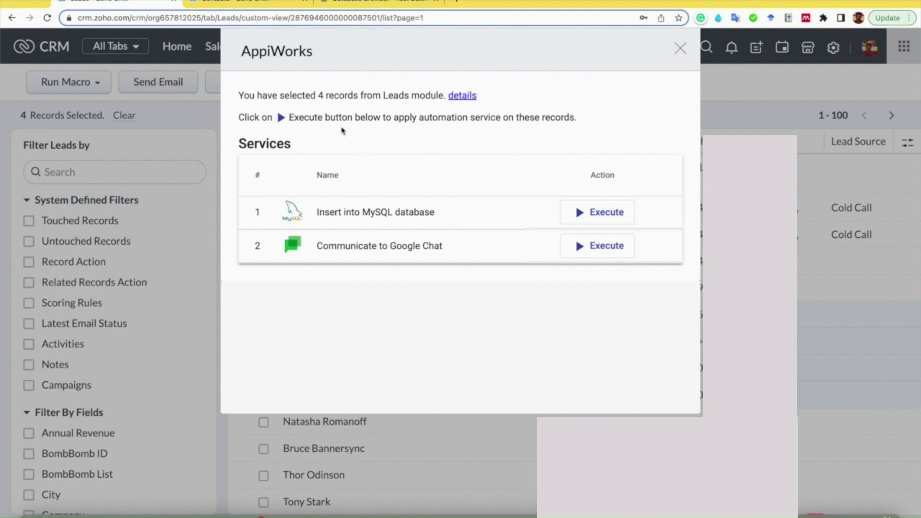
- Expand the selected record details, execute the "Insert into MySQL database" service on them and review its execution details
click(456, 97)
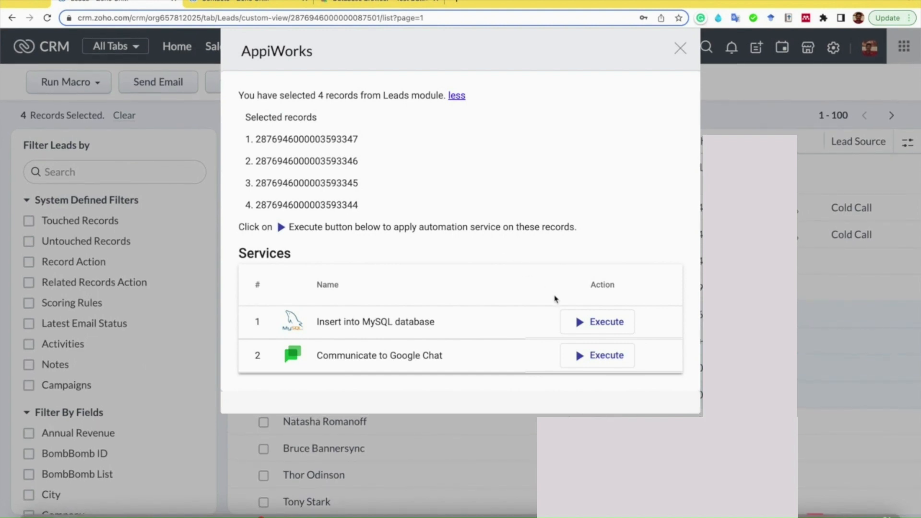
click(589, 322)
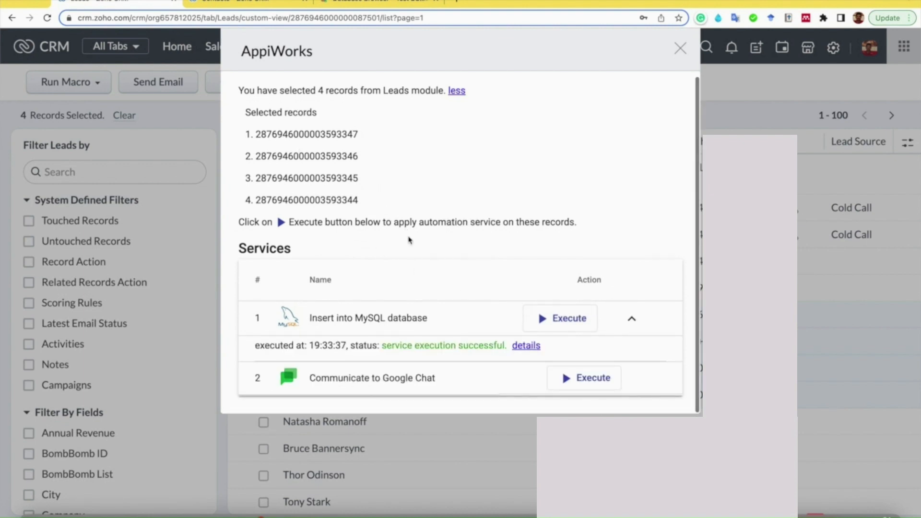
click(525, 345)
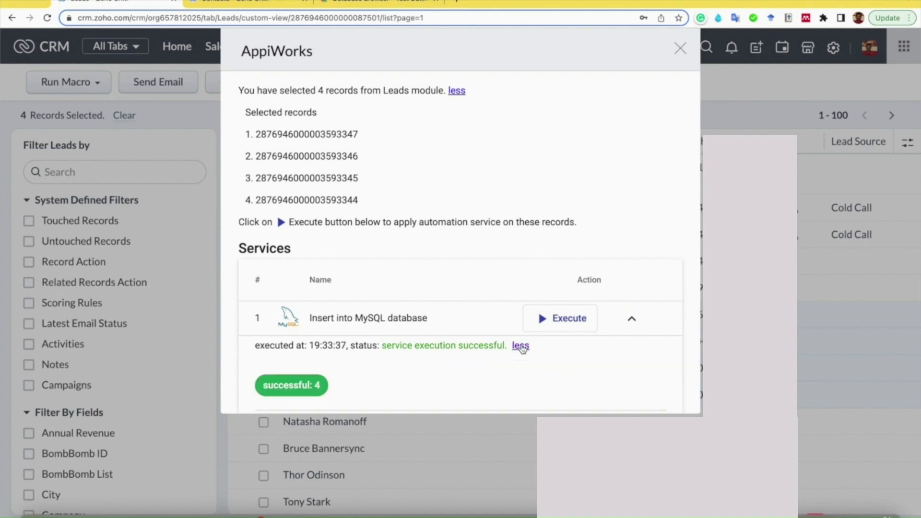
scroll(523, 349, down, 3)
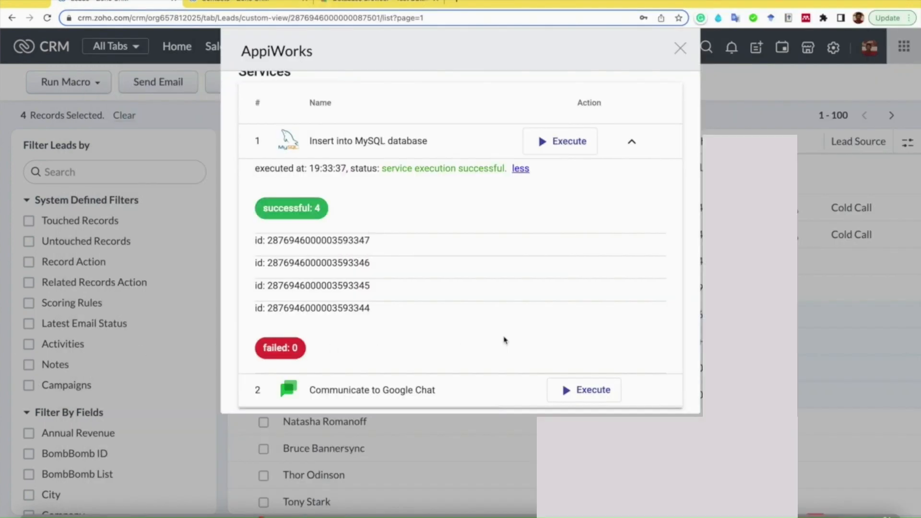
- Execute the "Communicate to Google Chat" service on the selected leads and review its execution details
scroll(504, 341, down, 1)
click(571, 378)
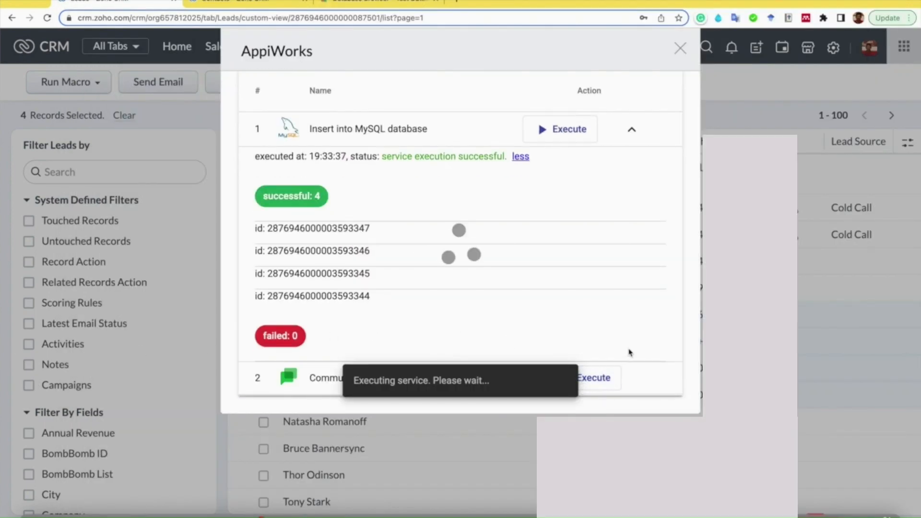
scroll(626, 384, down, 1)
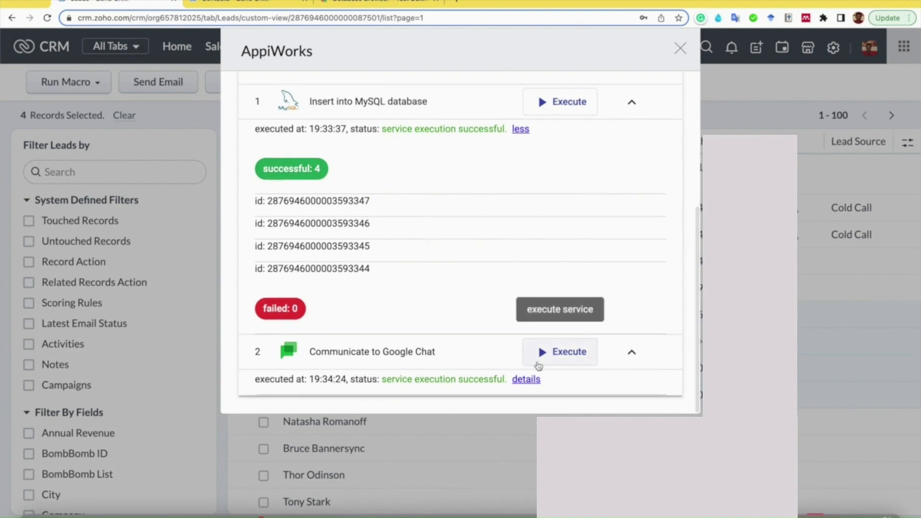
click(526, 379)
scroll(522, 383, down, 4)
click(779, 511)
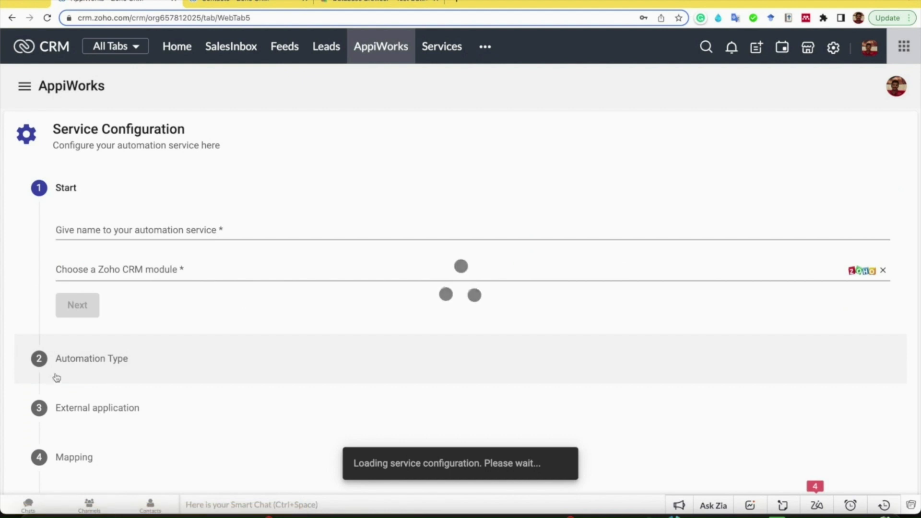
- Name the new automation service "Get Contacts from Google" and choose Contacts as its Zoho CRM module
triple_click(123, 228)
text(Get Co)
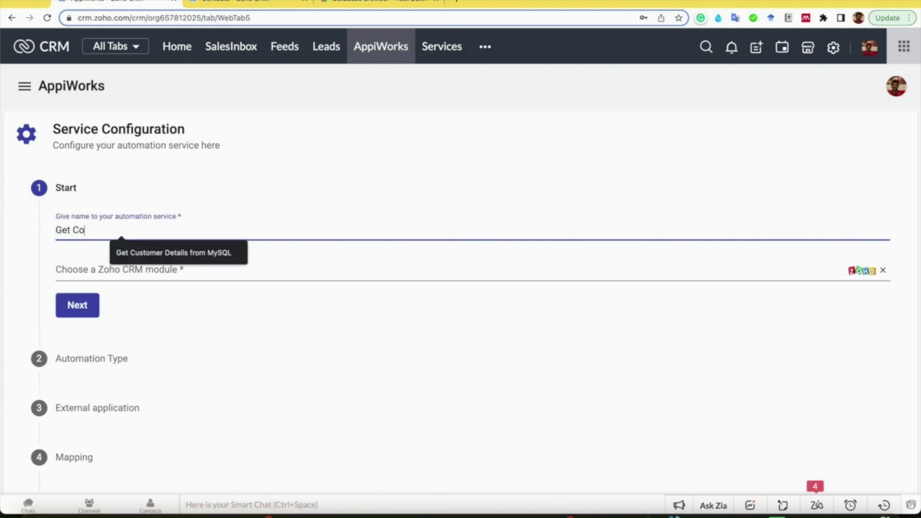
text(ntacts from Google)
key(Tab)
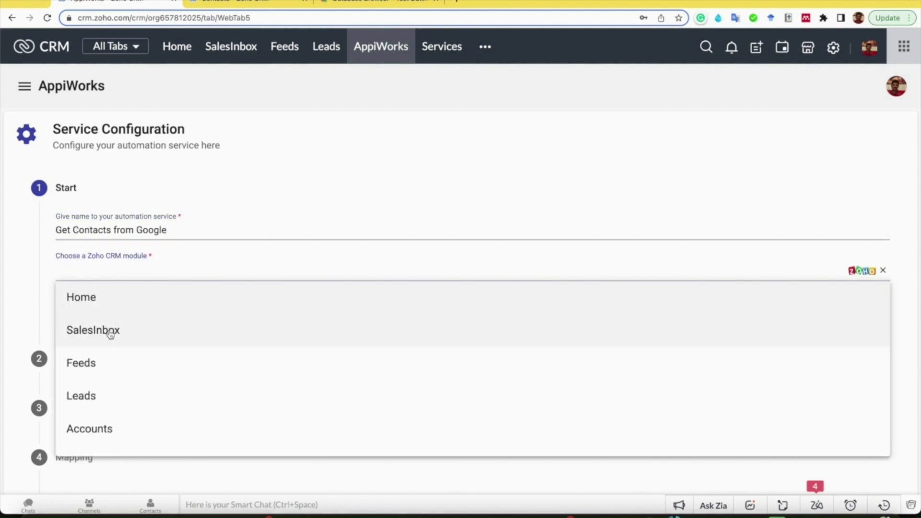
scroll(117, 355, down, 1)
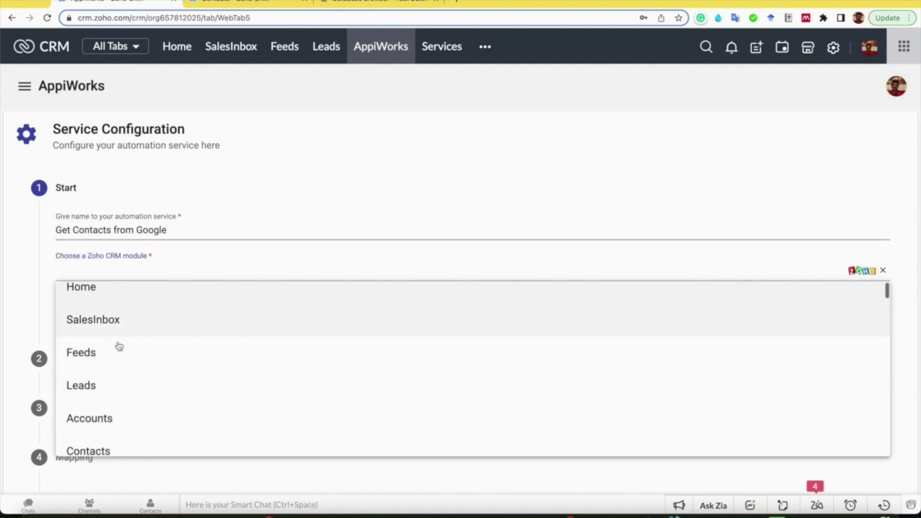
scroll(119, 346, down, 2)
click(99, 384)
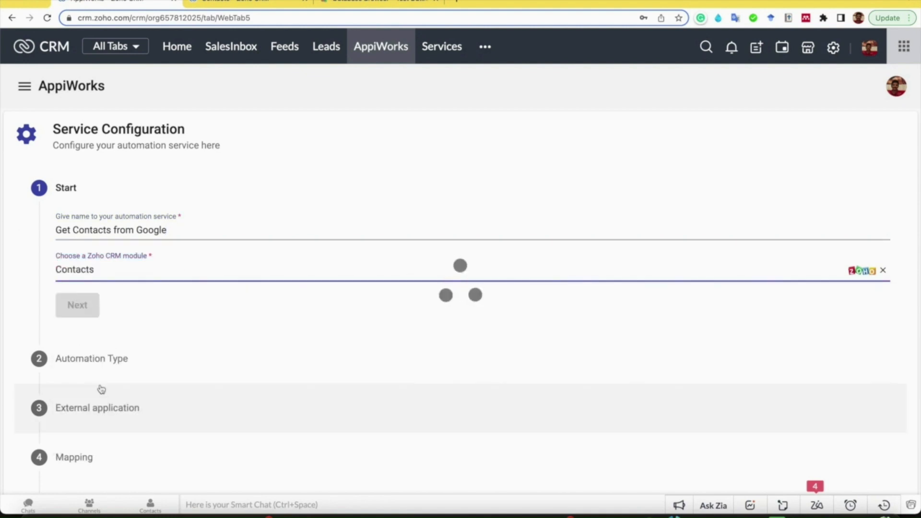
- Set the service's automation type to Import and continue to the external application settings
click(151, 360)
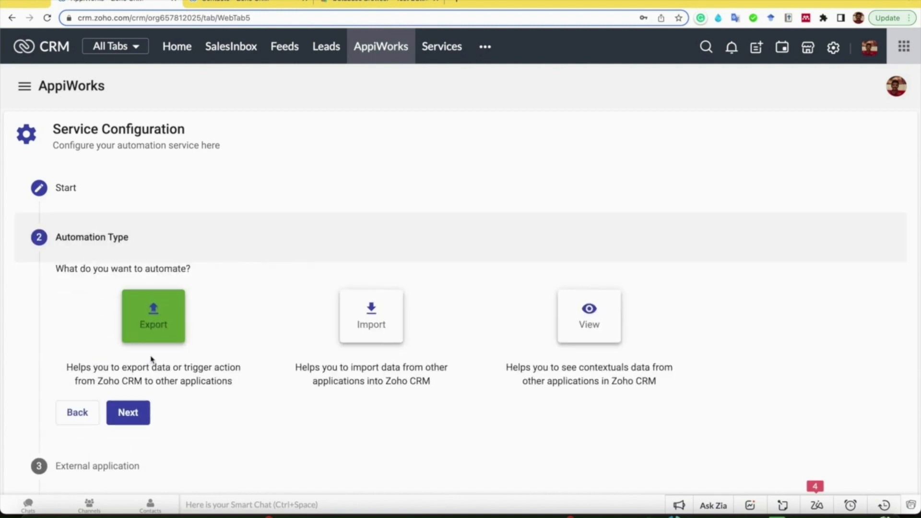
click(382, 314)
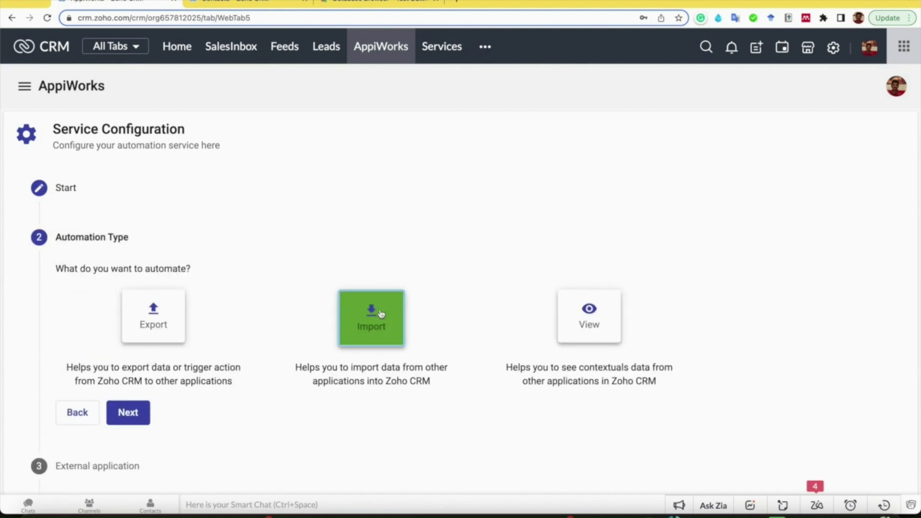
scroll(382, 315, down, 2)
click(127, 301)
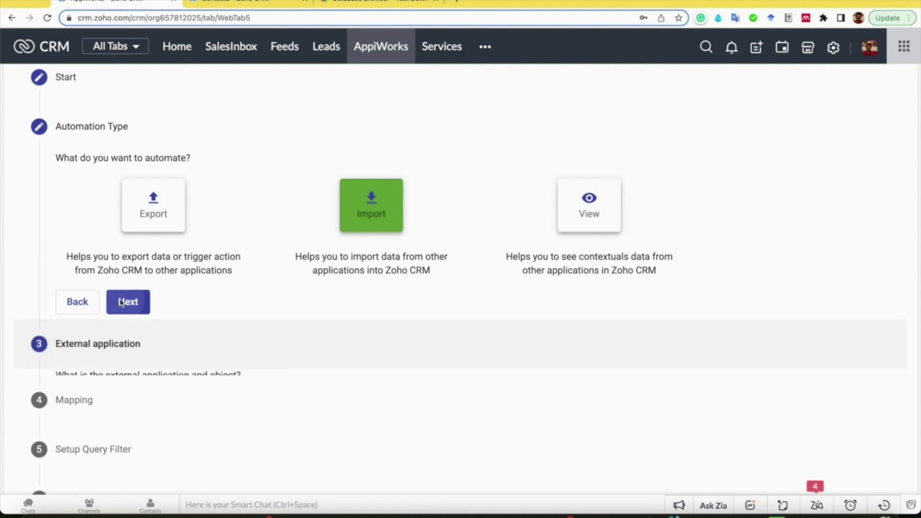
- Choose Google Contacts as the external application for the import
click(149, 241)
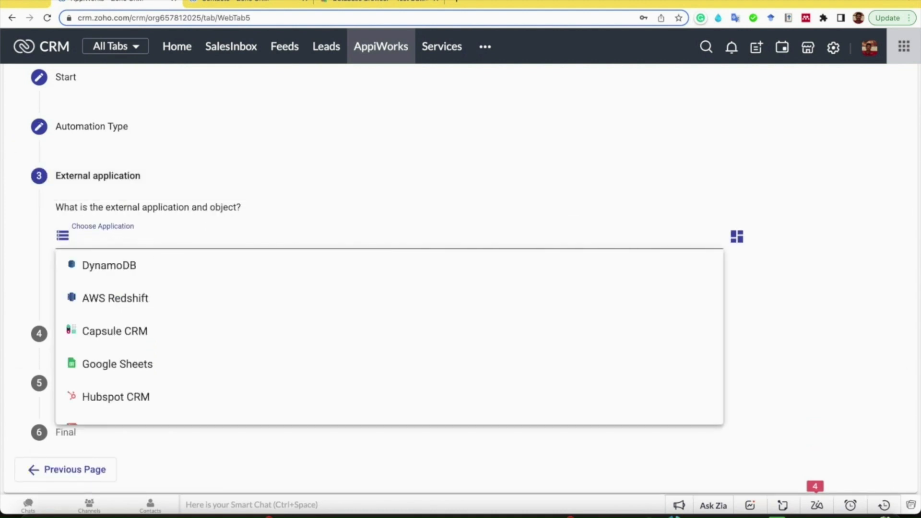
text(Google)
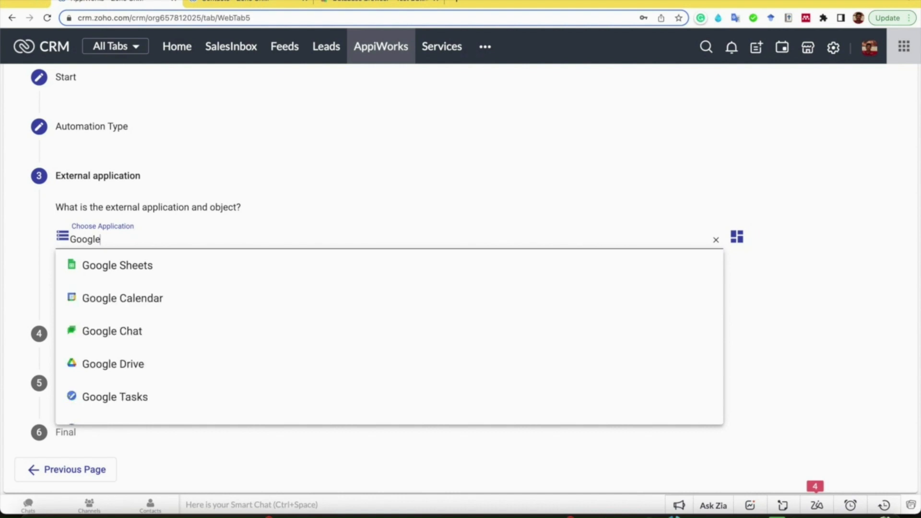
text( C)
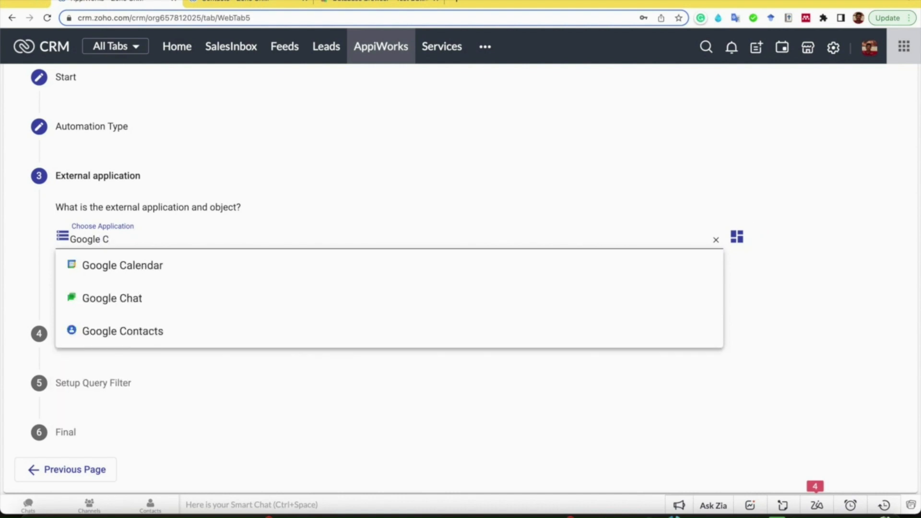
click(216, 328)
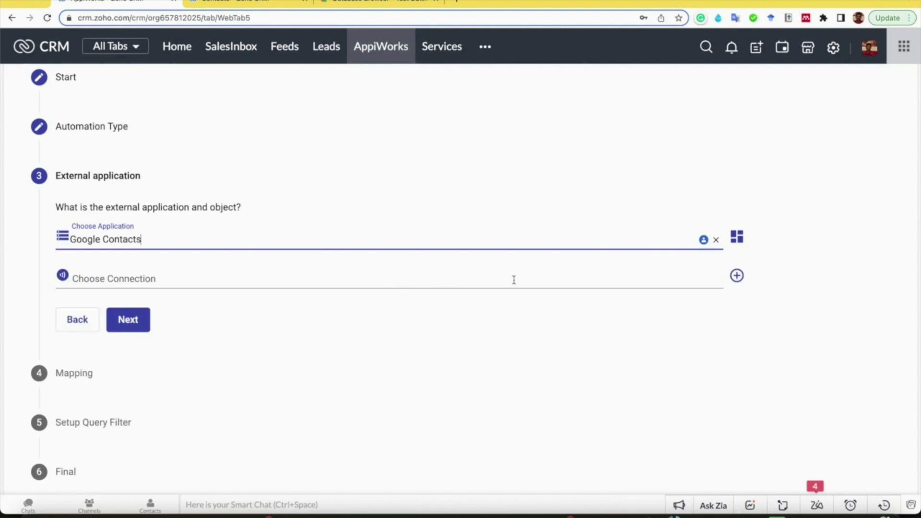
- Create a new Google Contacts connection, authorize AppiWorks to access the Google account, and continue to the mapping
click(738, 276)
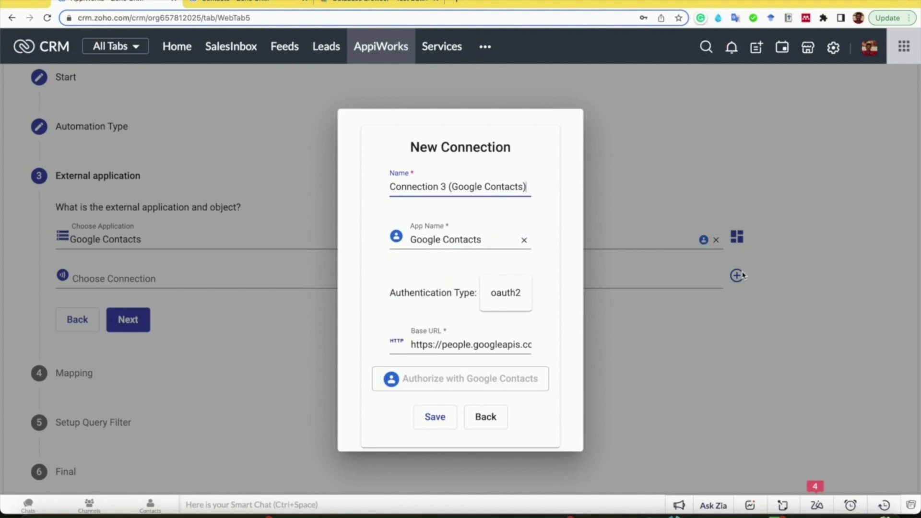
scroll(442, 322, down, 1)
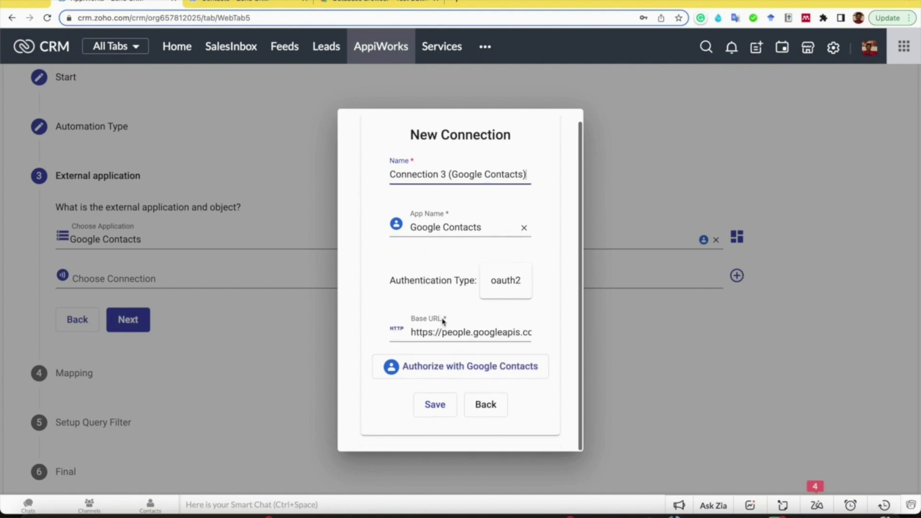
click(445, 366)
click(433, 265)
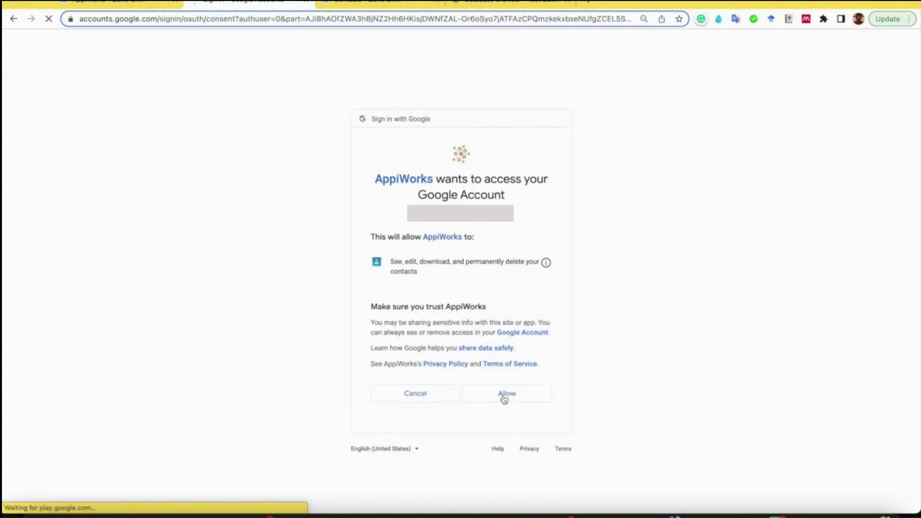
click(504, 397)
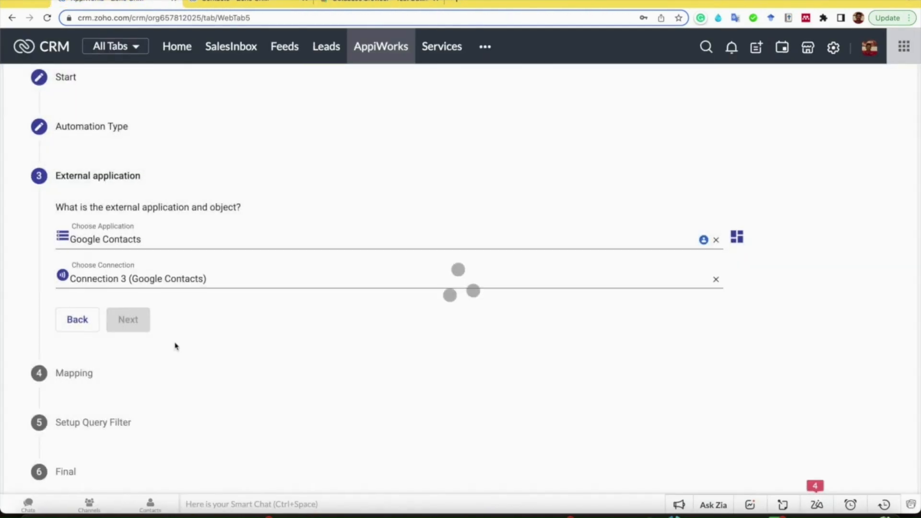
click(127, 306)
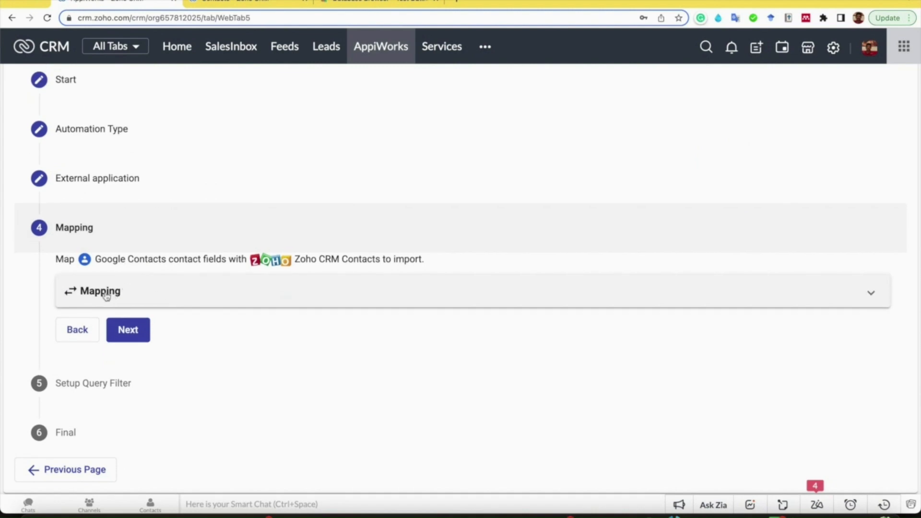
- Add a mapping from the Zoho CRM First Name field to the Google Contacts Given Name field
click(106, 292)
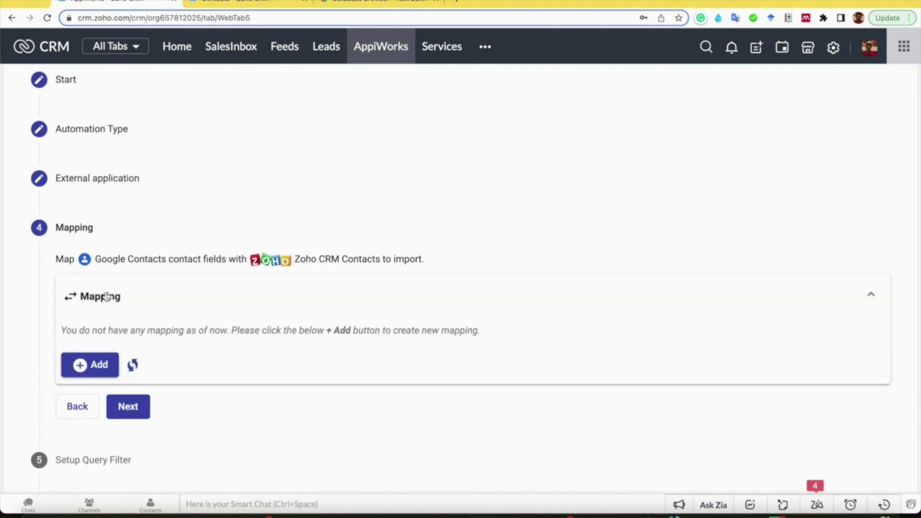
click(94, 364)
click(127, 363)
text(Name)
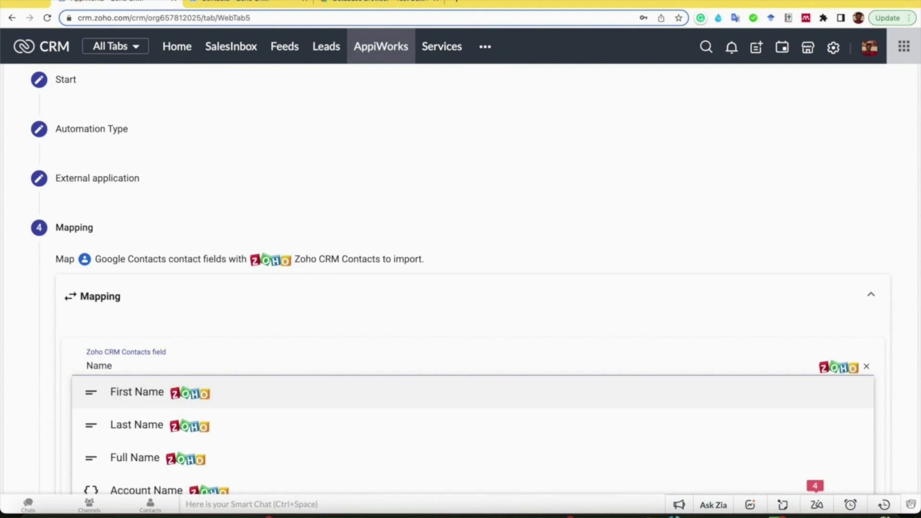
click(140, 391)
scroll(222, 361, down, 3)
click(223, 347)
click(142, 436)
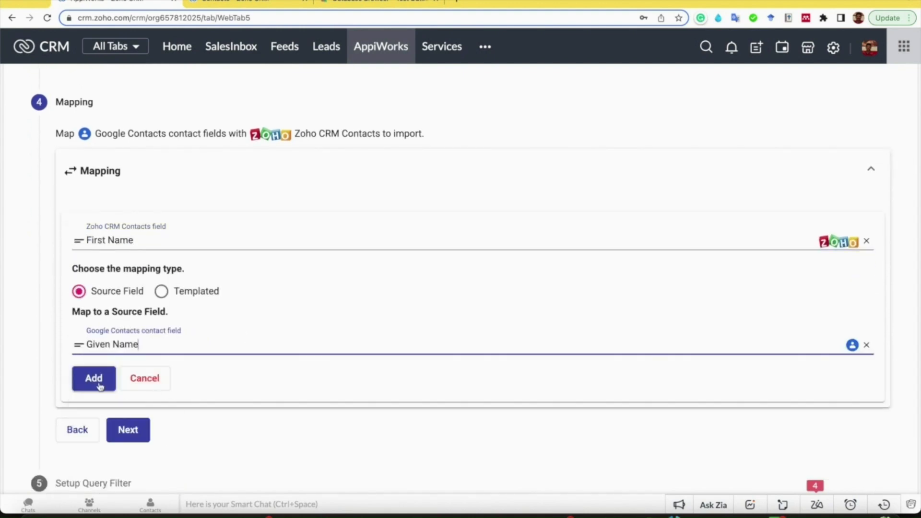
click(93, 378)
- Map the Zoho CRM Last Name field to the Google Contacts Family Name field
click(144, 277)
text(LAs)
click(164, 304)
click(123, 380)
text(F)
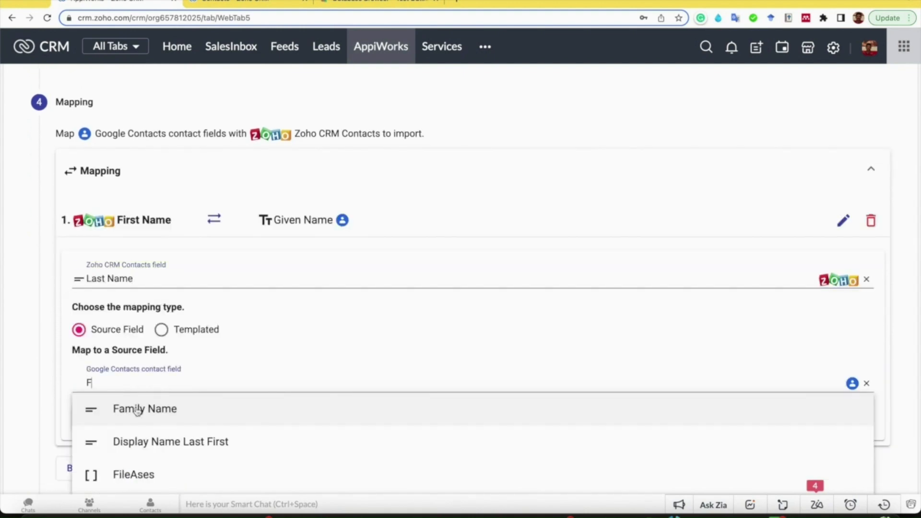
click(124, 407)
click(90, 416)
- Map the Zoho CRM Email field to the Google Contacts Email Address field
text(Email)
click(166, 343)
click(110, 423)
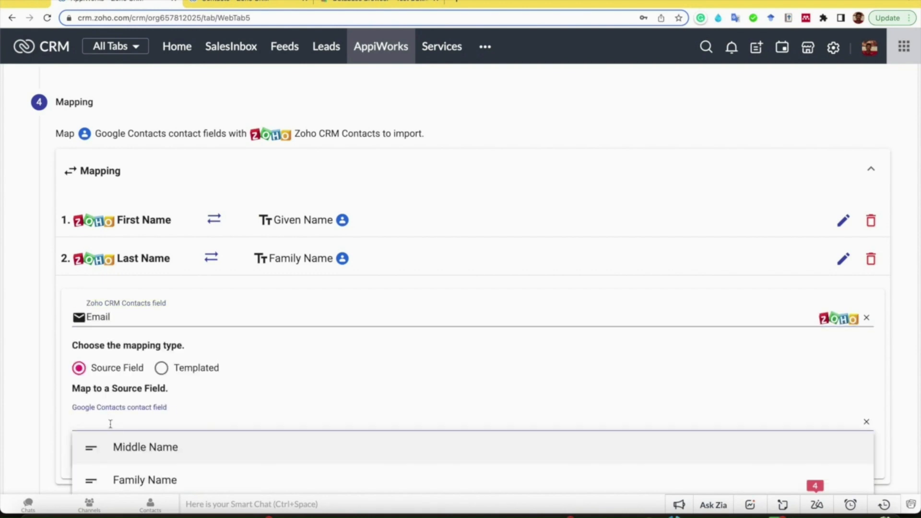
text(Email)
click(136, 452)
scroll(107, 391, down, 2)
click(106, 389)
- Map the Zoho CRM Phone field to Phone Number, discard the extra empty mapping, and continue to the query filter
click(139, 288)
text(Phon)
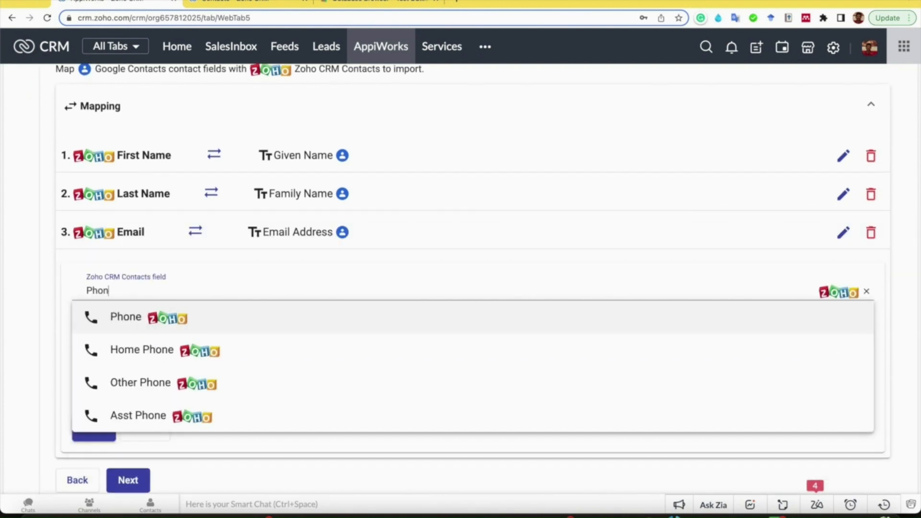
click(169, 329)
click(177, 392)
text(Pho)
click(187, 419)
click(97, 431)
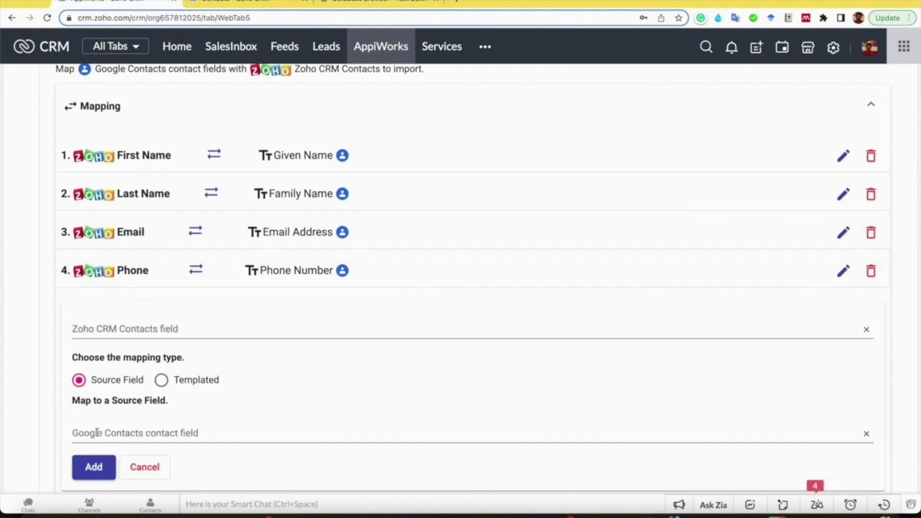
scroll(180, 434, down, 2)
click(147, 395)
click(128, 330)
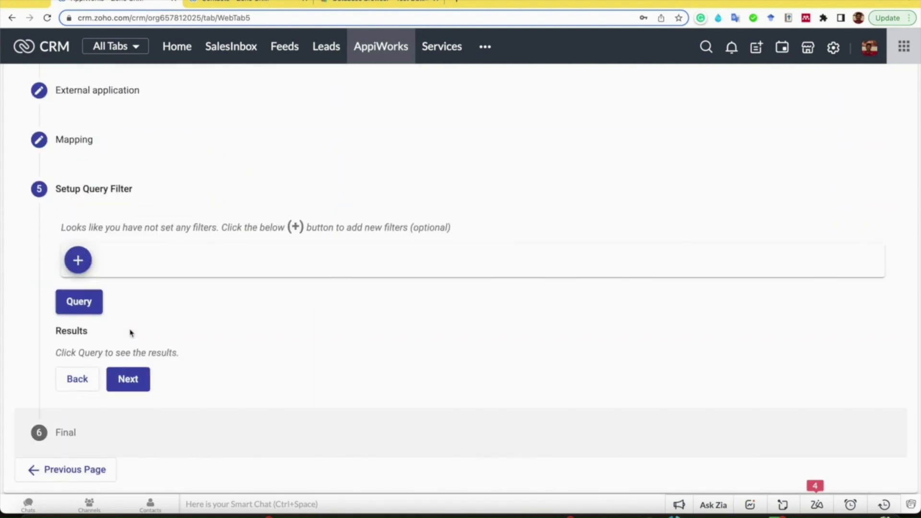
- Query the Google contacts without a filter and hide the Resourcename and Etag columns in the results
click(79, 303)
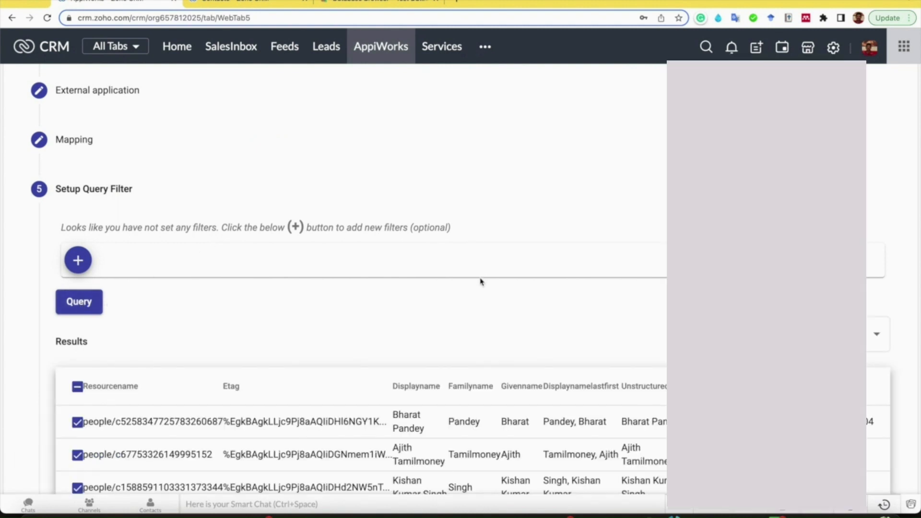
scroll(482, 282, down, 5)
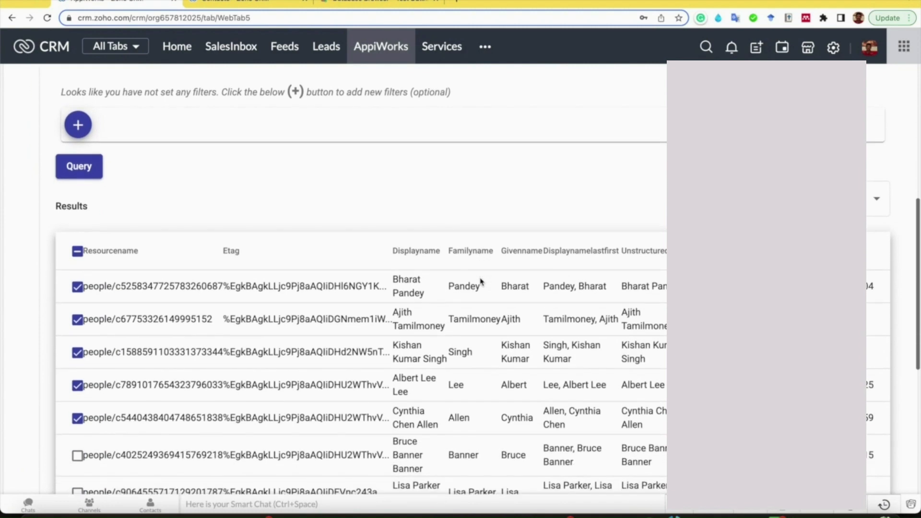
click(878, 198)
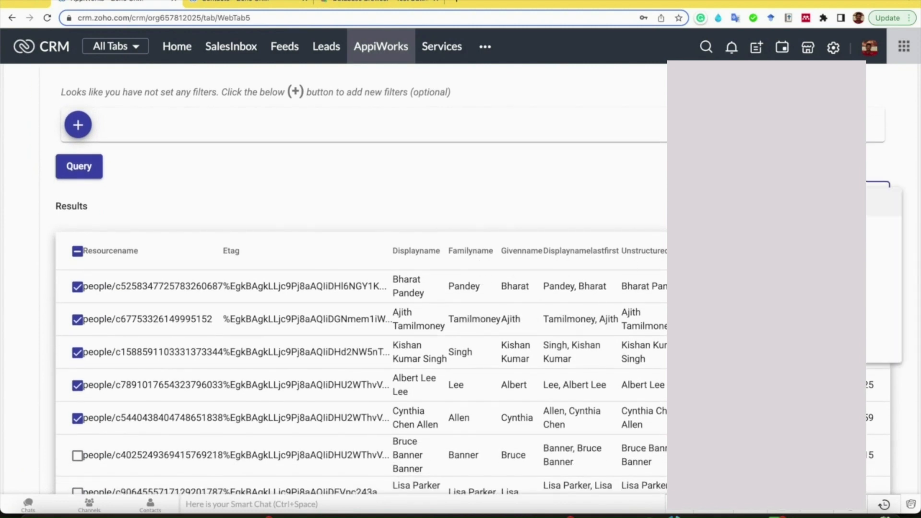
click(884, 202)
click(884, 231)
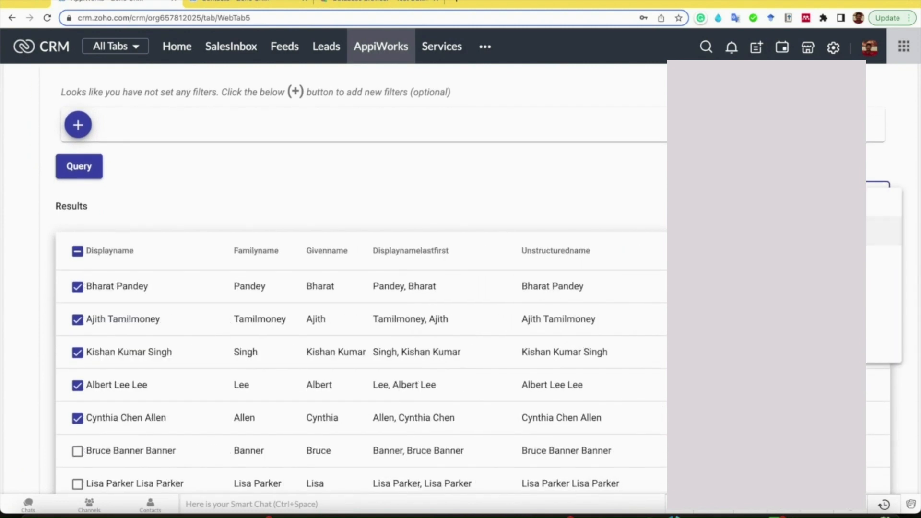
click(648, 219)
- Exclude the third contact in the results from the import selection and continue to the final stage
scroll(590, 218, down, 3)
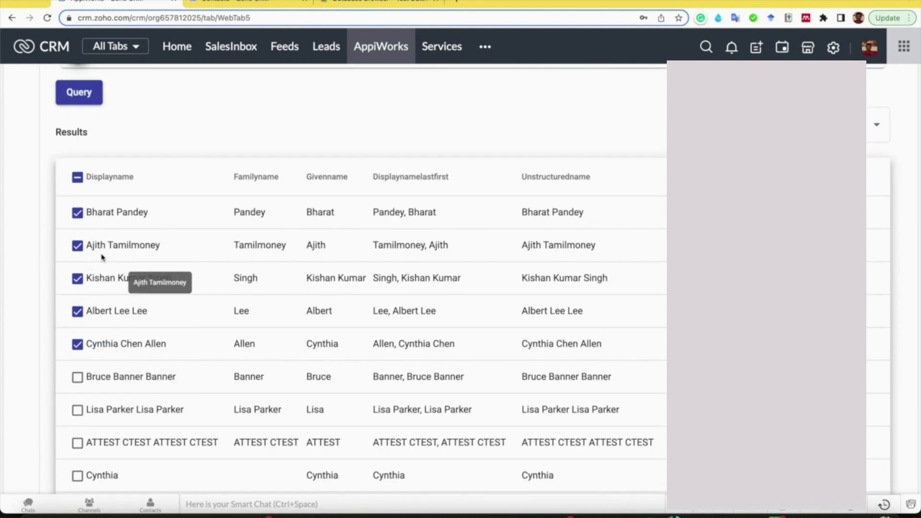
click(77, 278)
scroll(96, 365, down, 2)
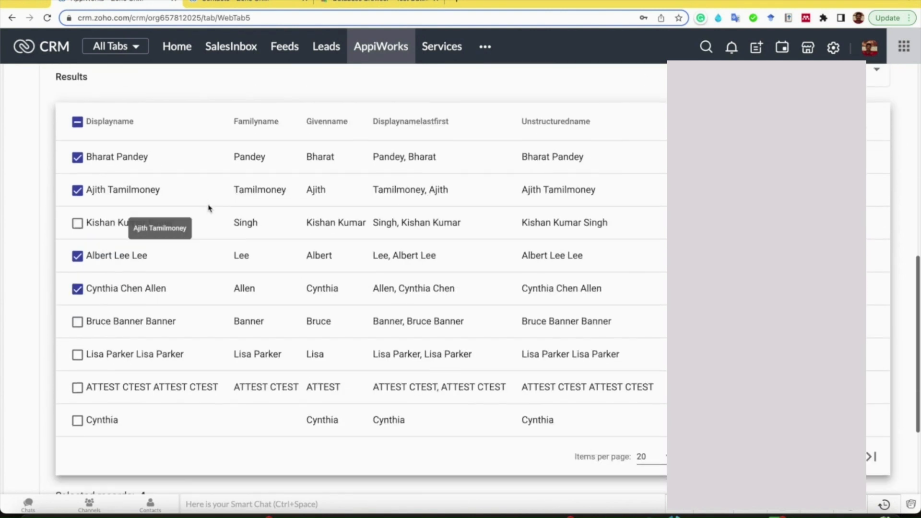
scroll(423, 379, down, 5)
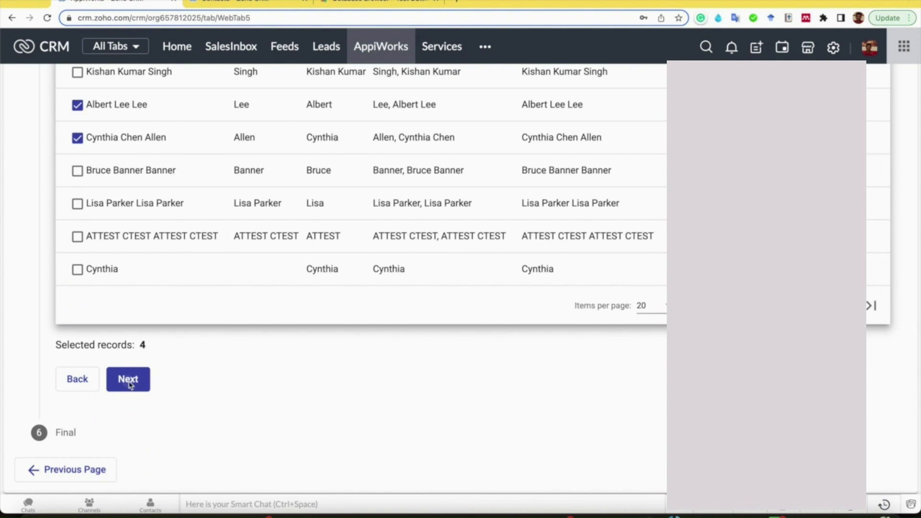
click(128, 380)
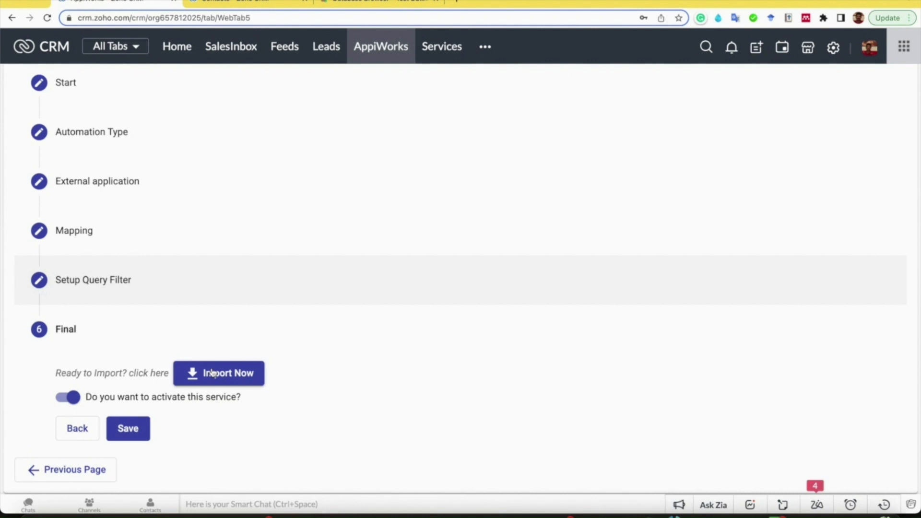
- Import the selected Google contacts immediately, check the import result, and switch to the browser tab with the Zoho CRM Contacts
click(213, 374)
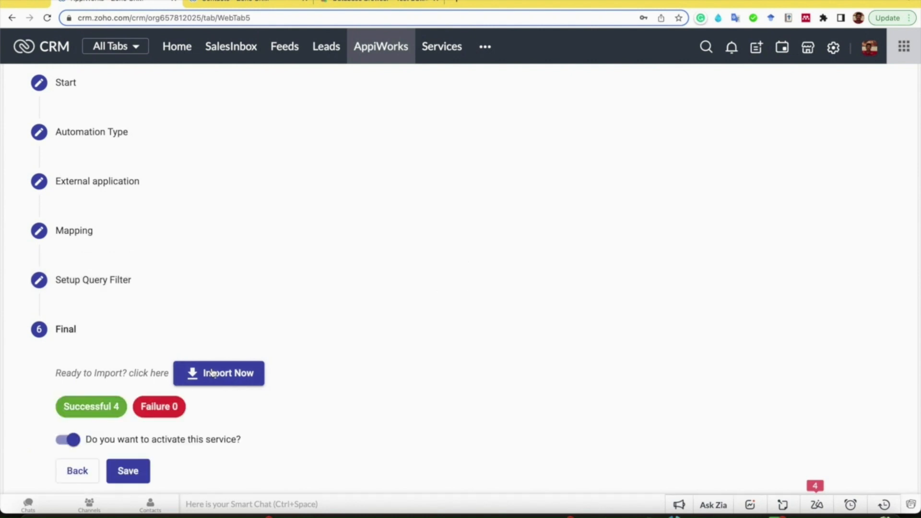
scroll(106, 425, down, 2)
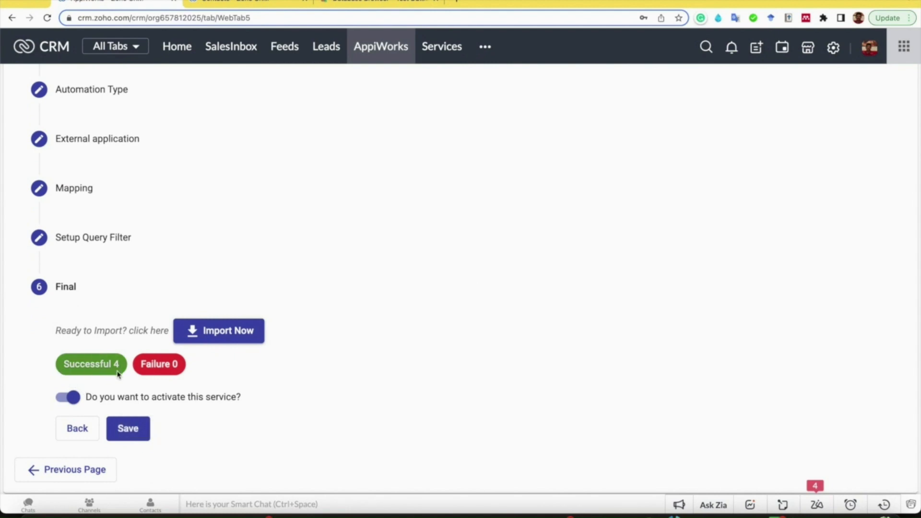
click(245, 2)
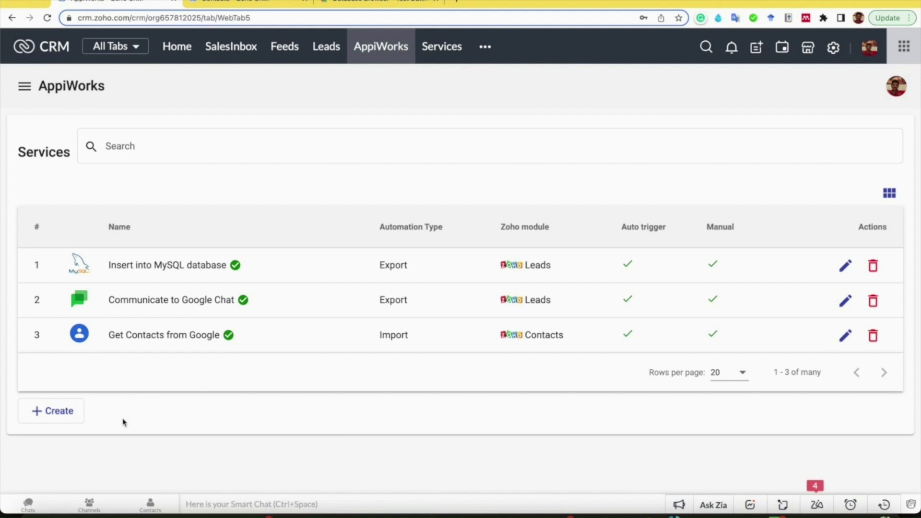
- Create a service named View Invoice Data for the Zoho CRM Contacts module and continue to the automation type
click(32, 413)
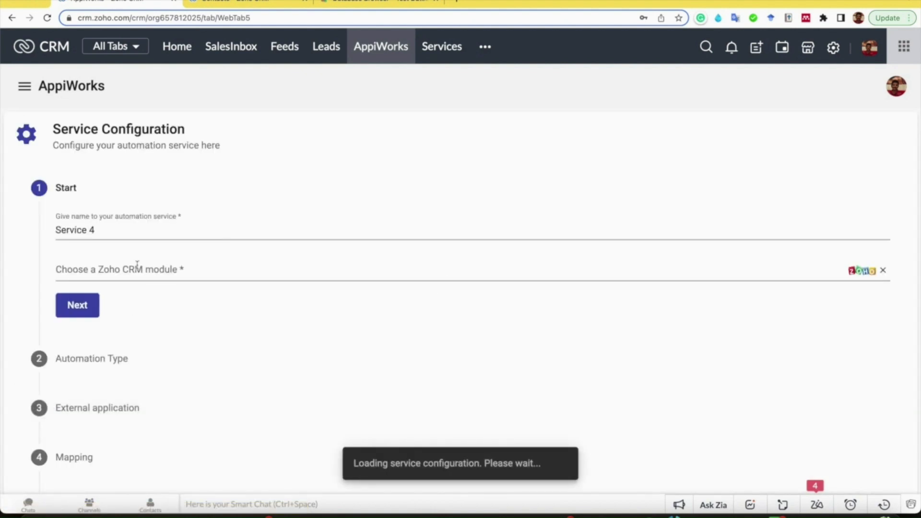
triple_click(118, 231)
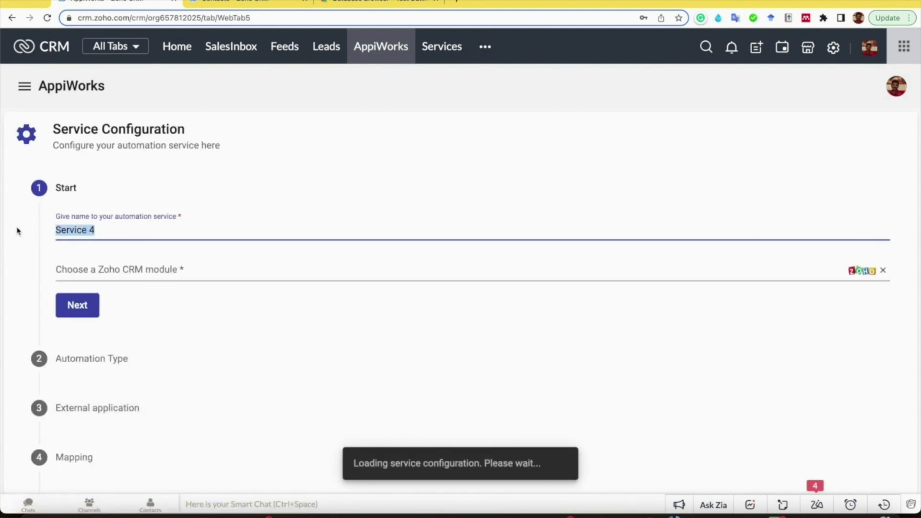
text(View Invo)
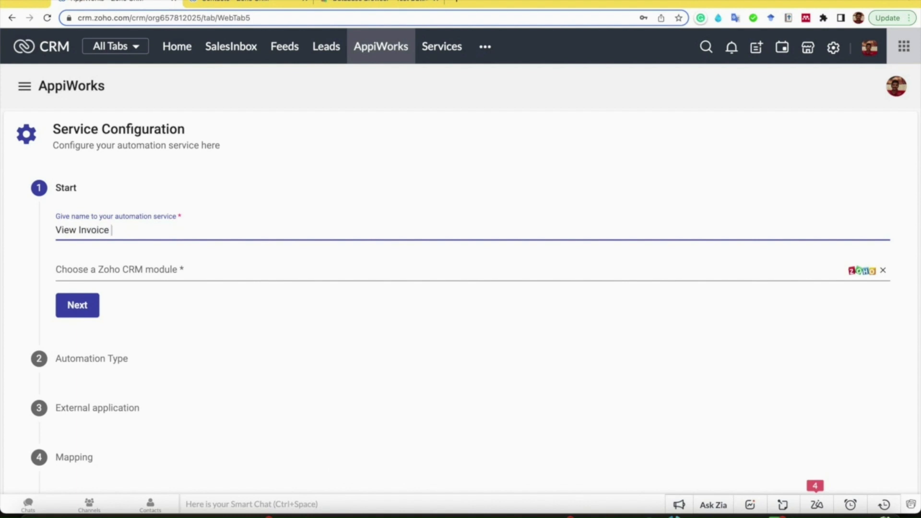
key(Tab)
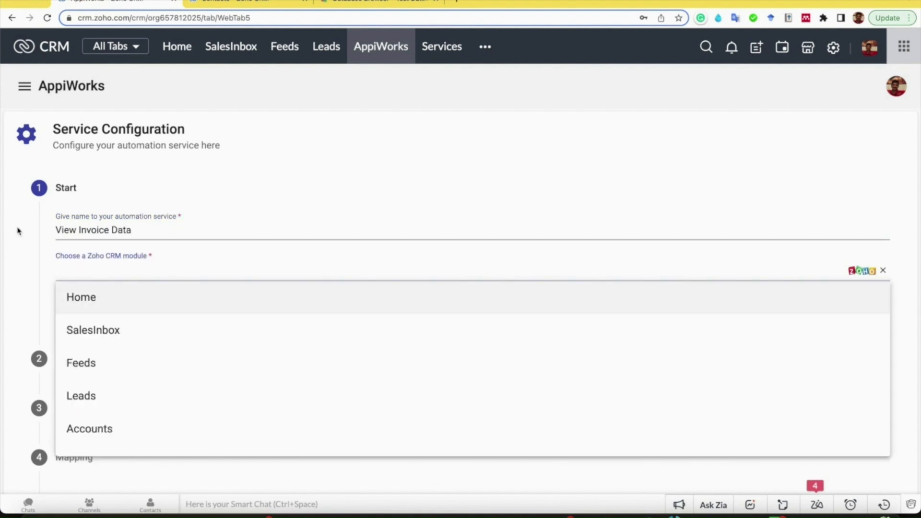
scroll(100, 398, down, 2)
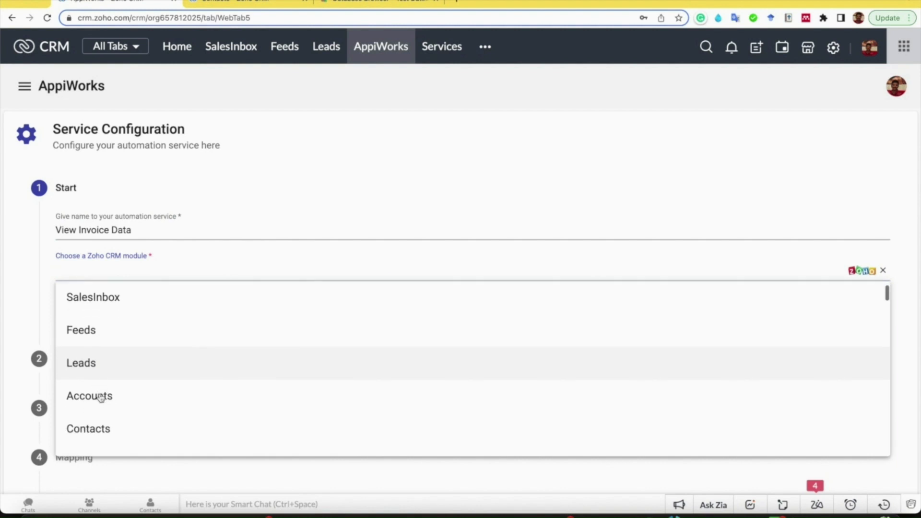
click(91, 398)
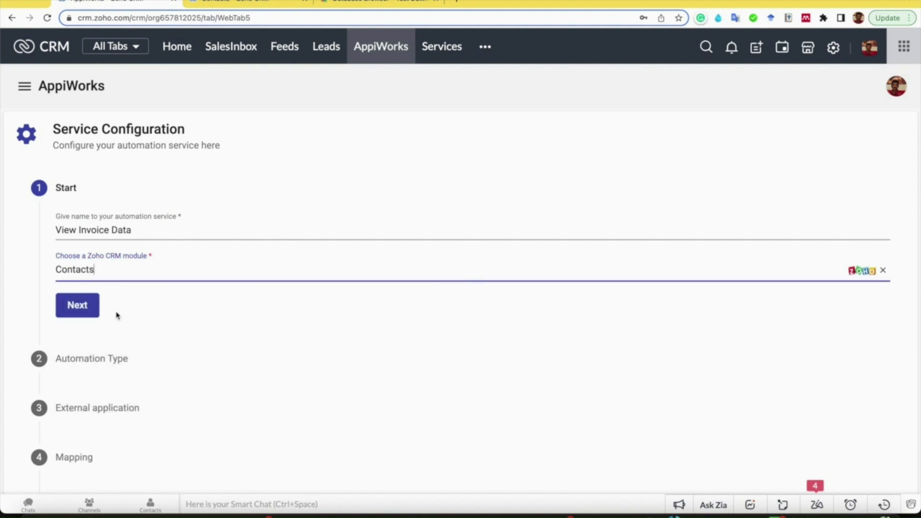
click(84, 311)
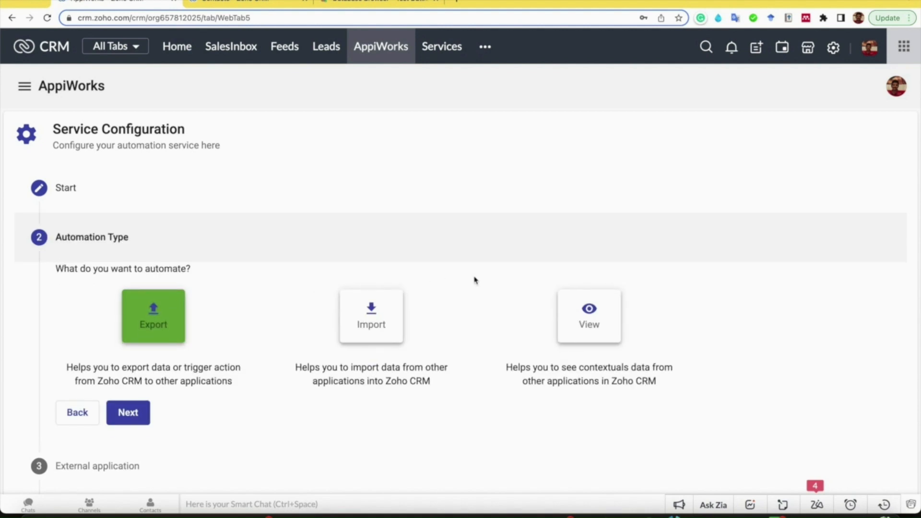
- Choose View as the service's automation type and continue to the external application stage
scroll(511, 299, down, 1)
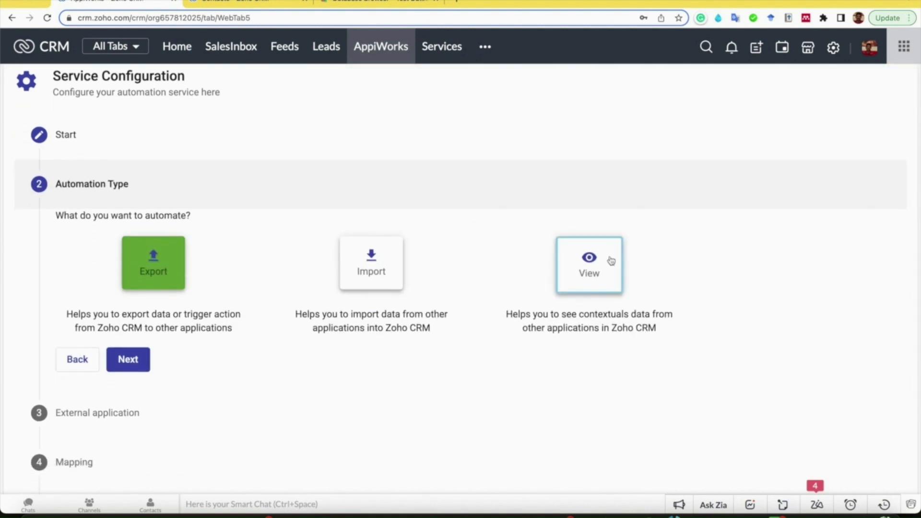
click(590, 263)
scroll(589, 263, down, 2)
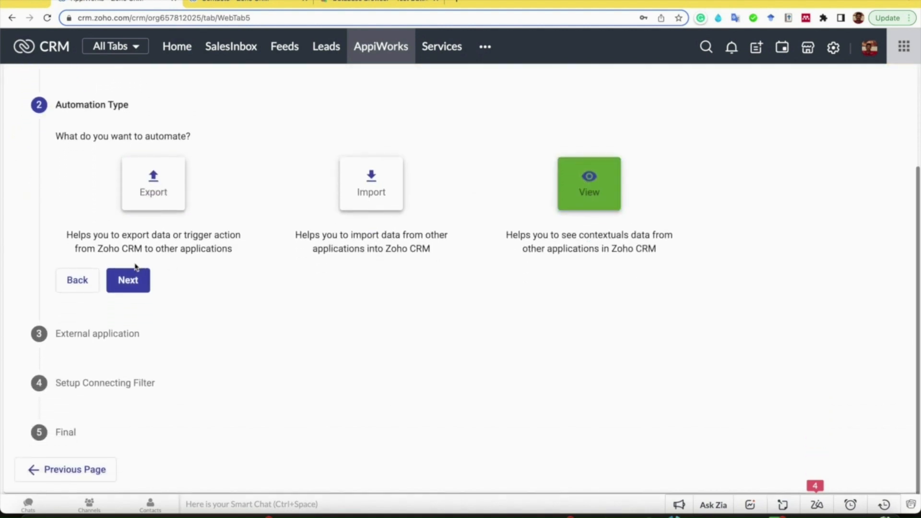
click(127, 280)
- Set the external application to MySql with Connection 1 (MySql) and the invoice object, and continue to the connecting filter
click(162, 290)
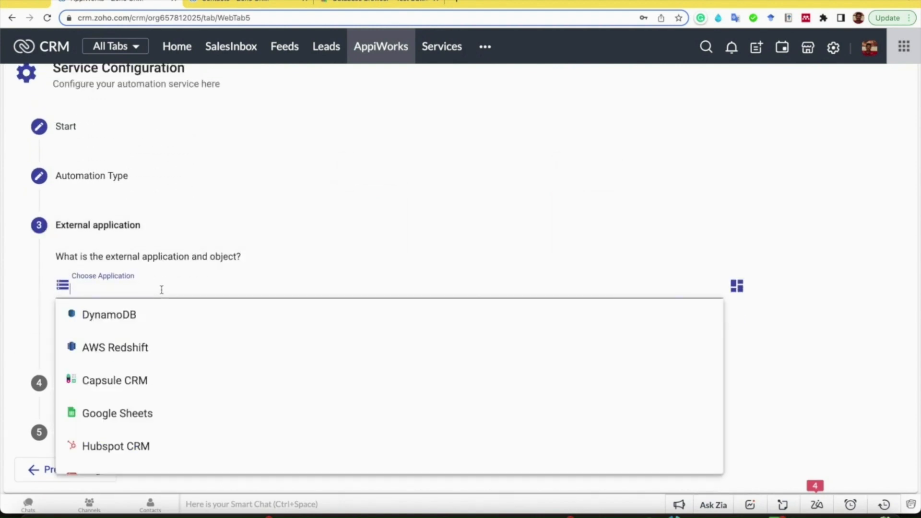
text(mys)
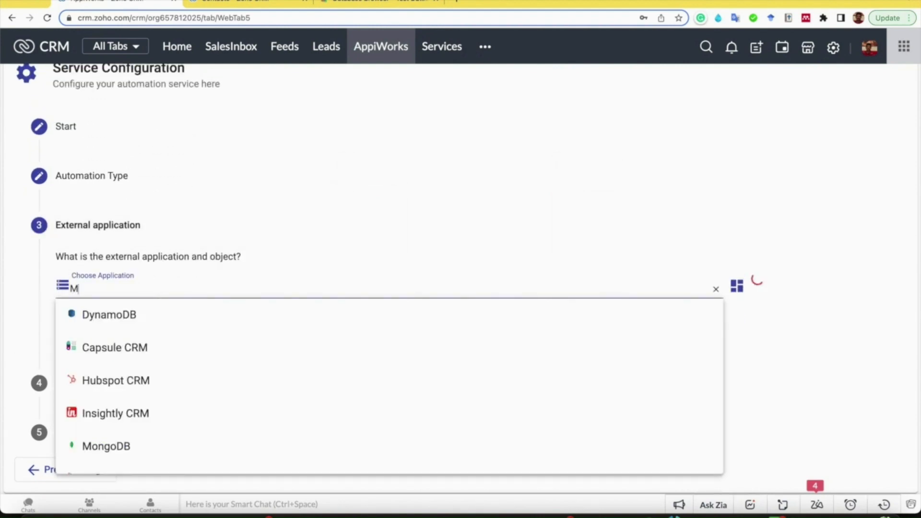
click(145, 314)
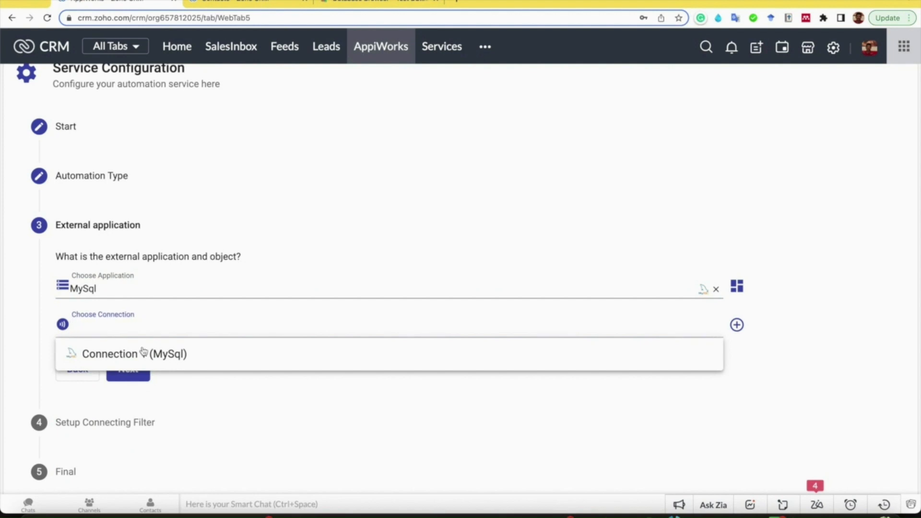
click(144, 354)
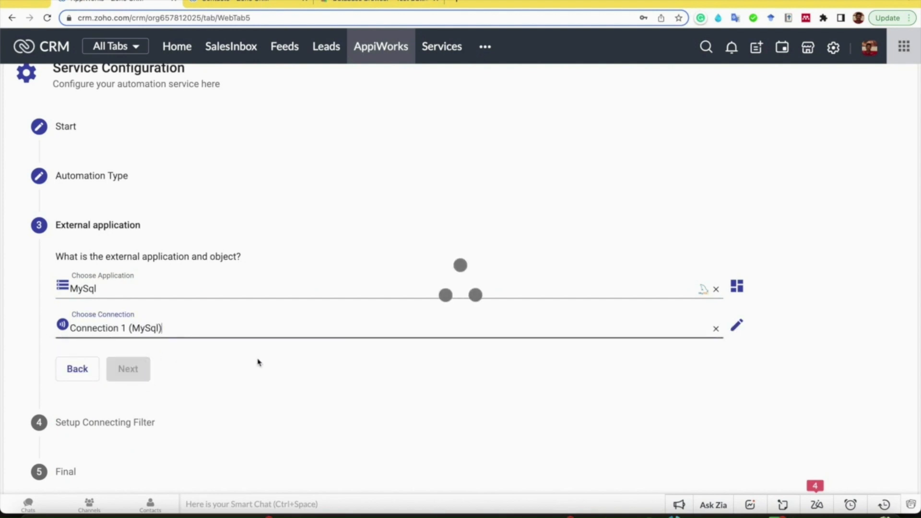
scroll(160, 434, down, 1)
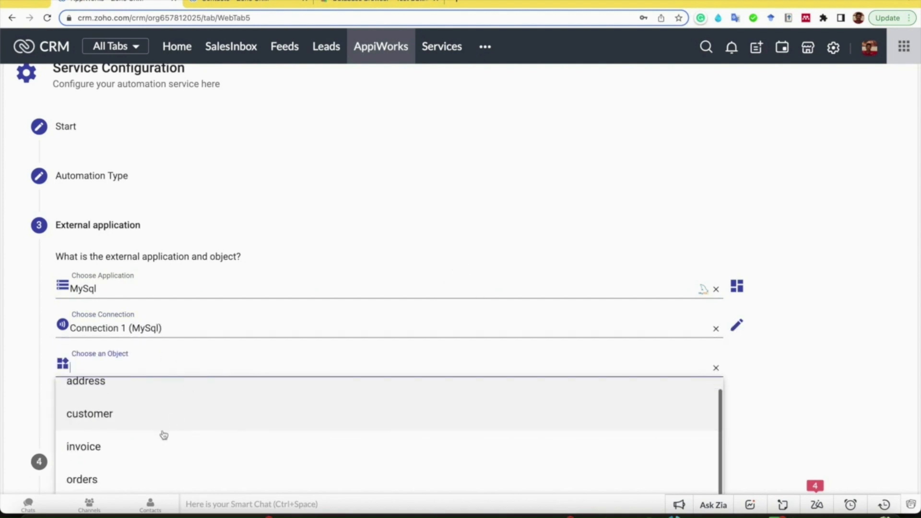
click(120, 438)
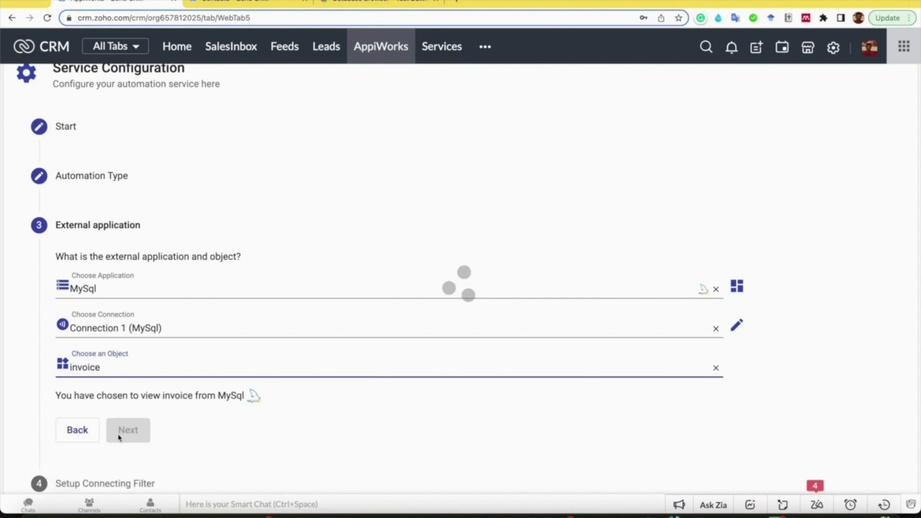
scroll(257, 418, down, 2)
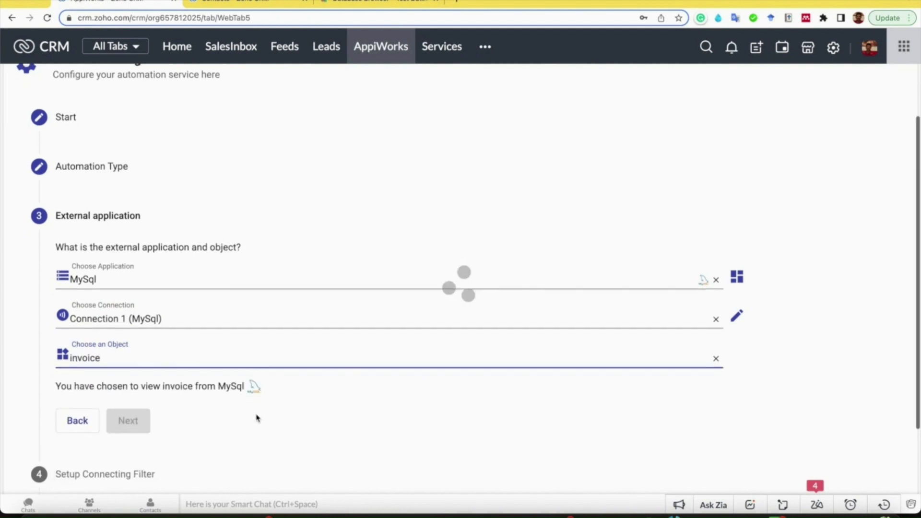
click(144, 332)
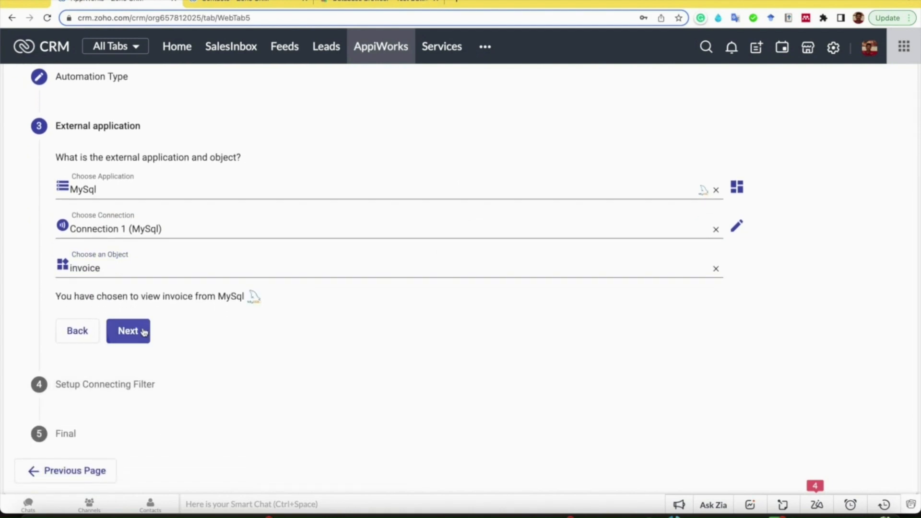
- Add a condition to the connecting filter and set its MySql field to email
click(77, 336)
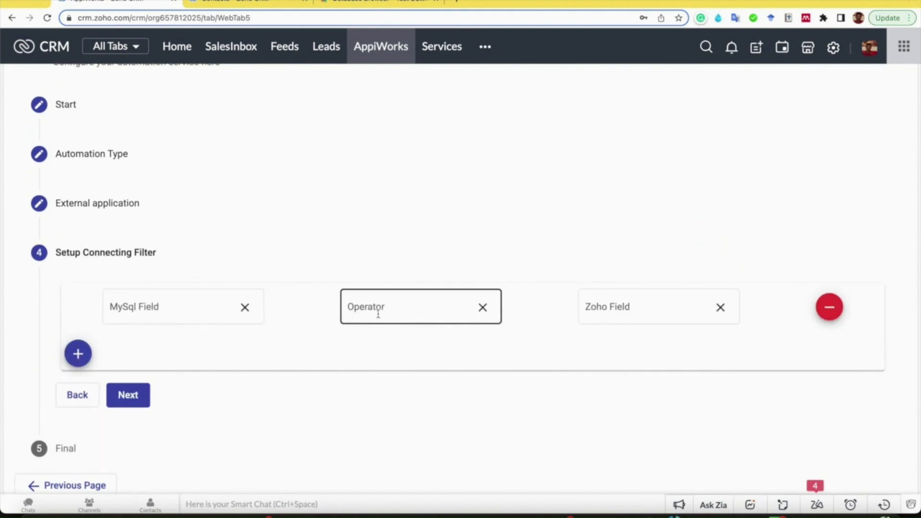
click(170, 308)
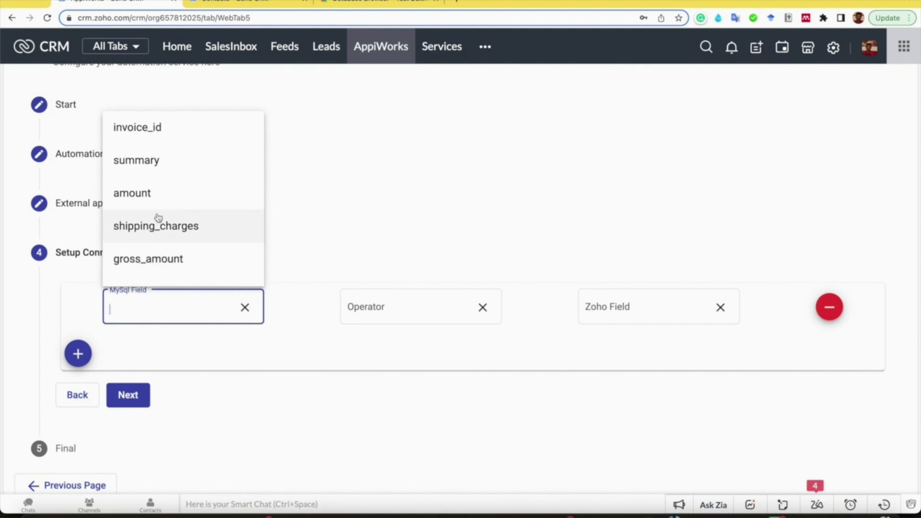
scroll(157, 197, down, 2)
scroll(154, 253, down, 5)
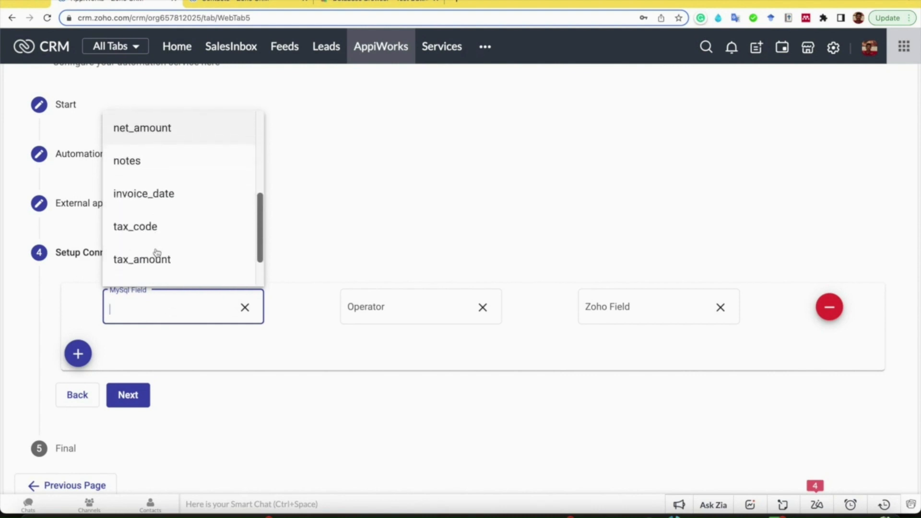
click(143, 267)
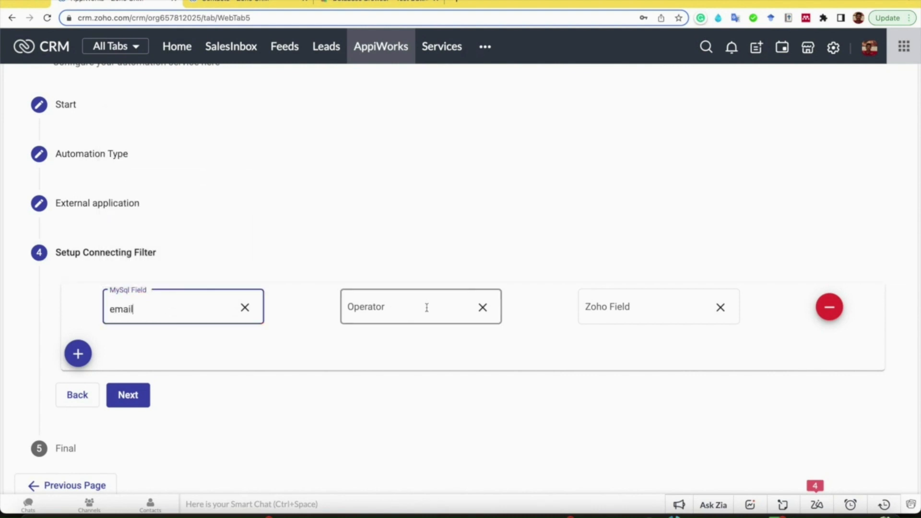
- Complete the filter condition with the equals operator and the Zoho Email field, and save the service as active
click(453, 310)
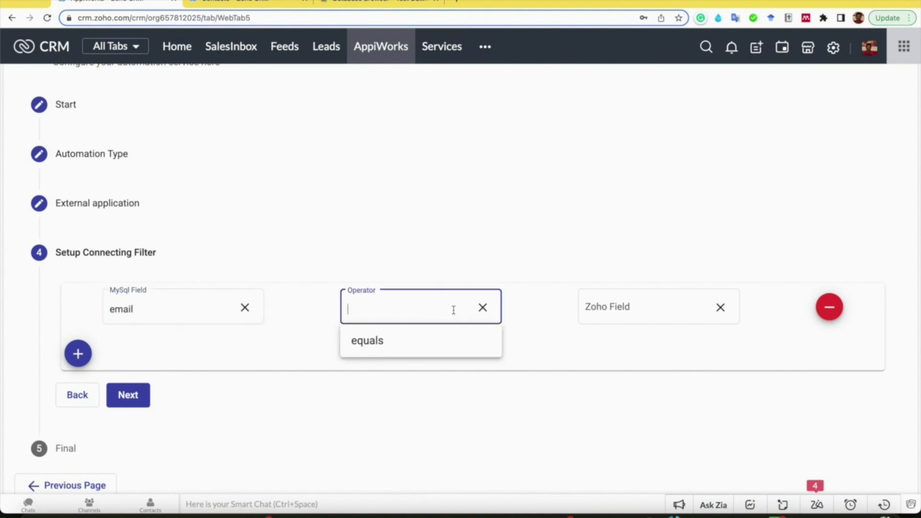
click(395, 343)
click(629, 310)
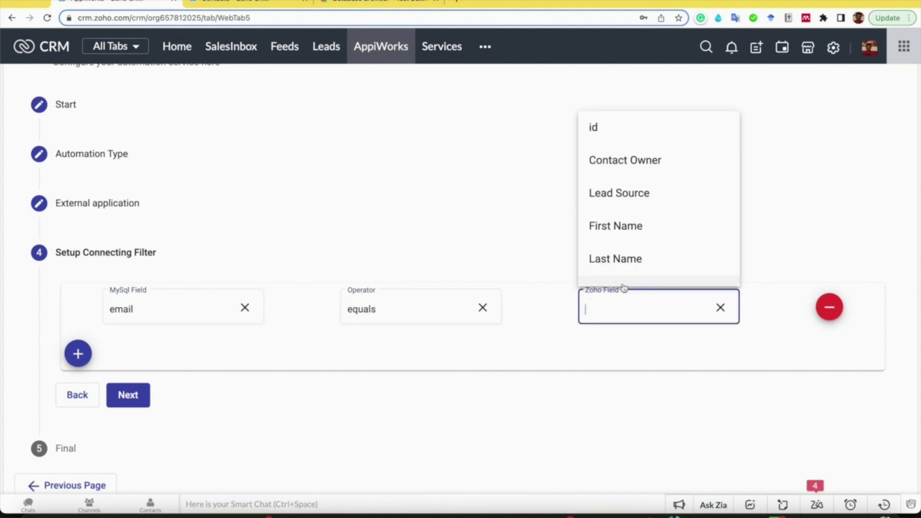
text(Ema)
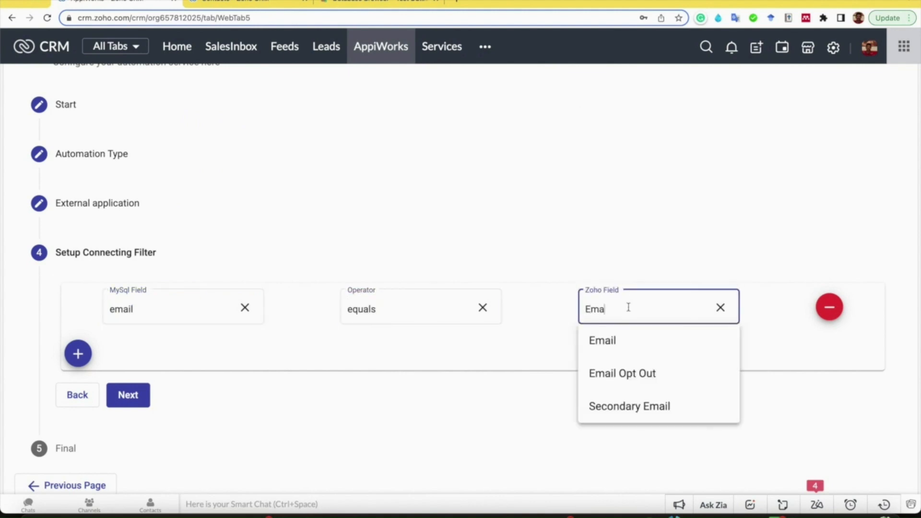
click(623, 340)
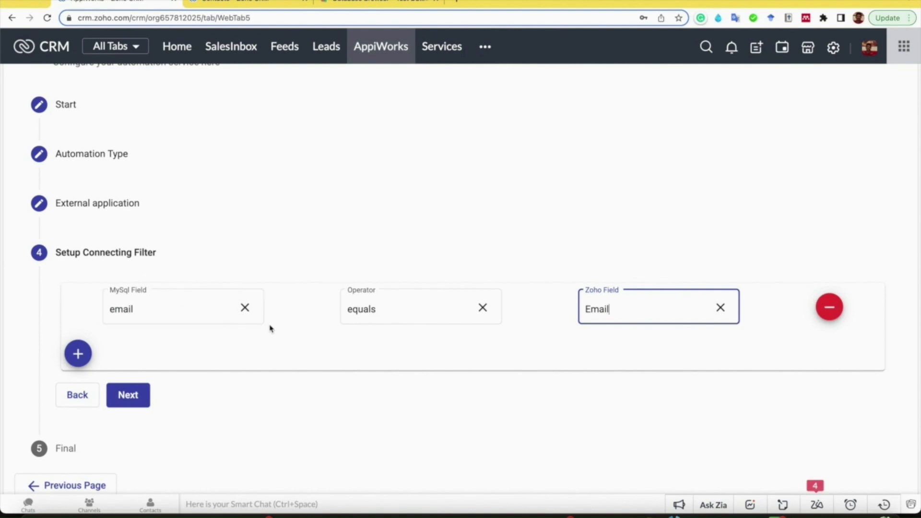
click(128, 401)
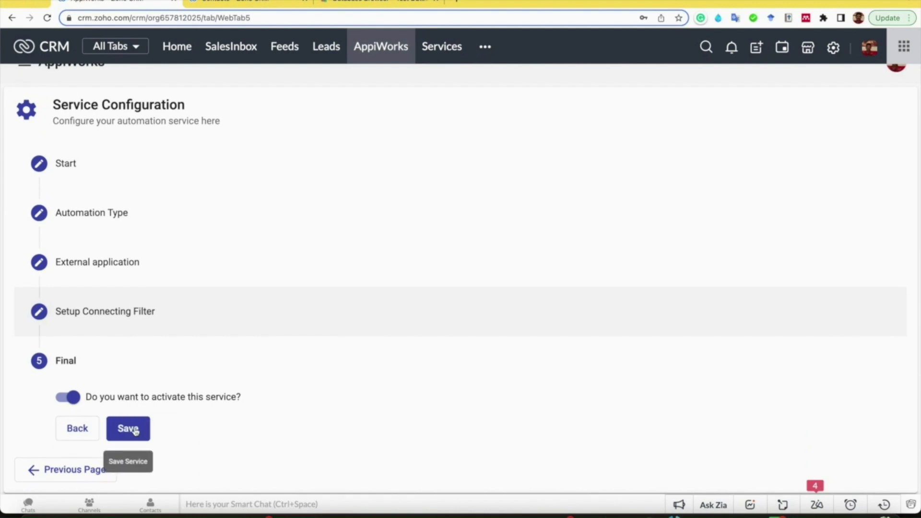
click(136, 431)
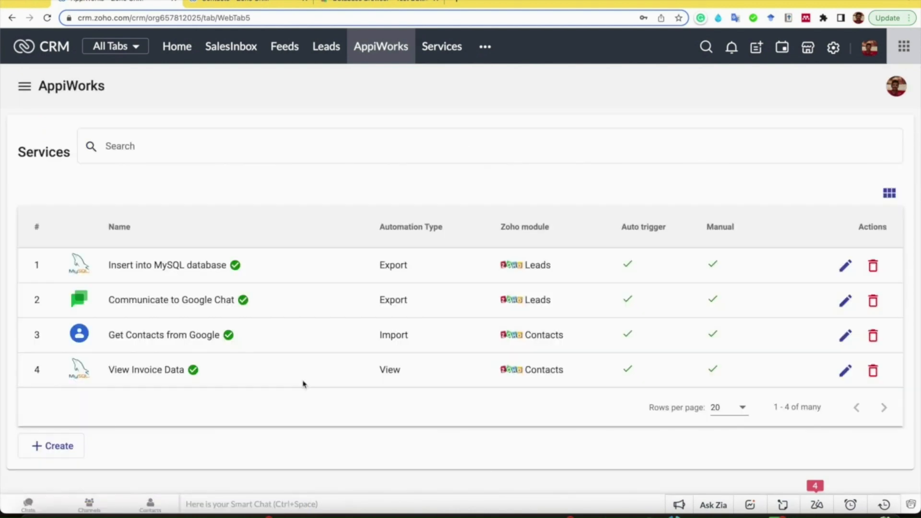
- Switch to the browser tab with the Zoho CRM Contacts and open the second-to-last contact in the list
click(248, 2)
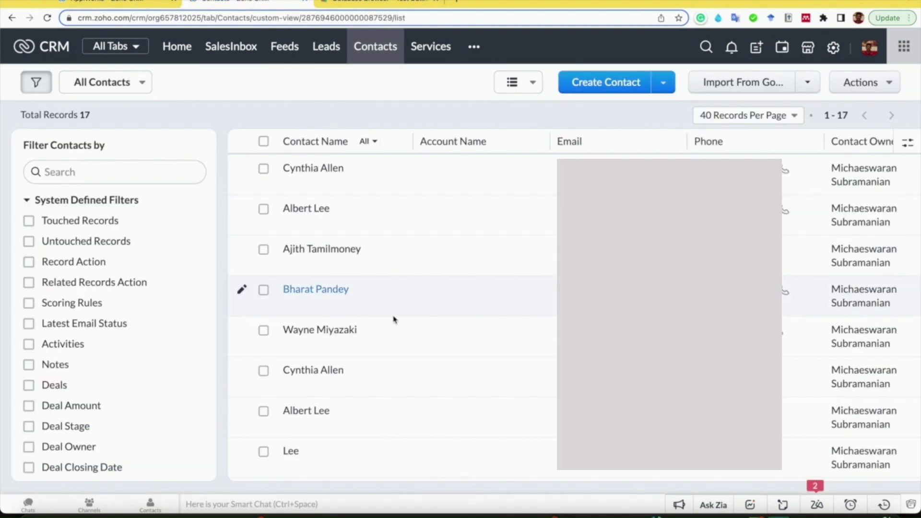
scroll(395, 320, down, 8)
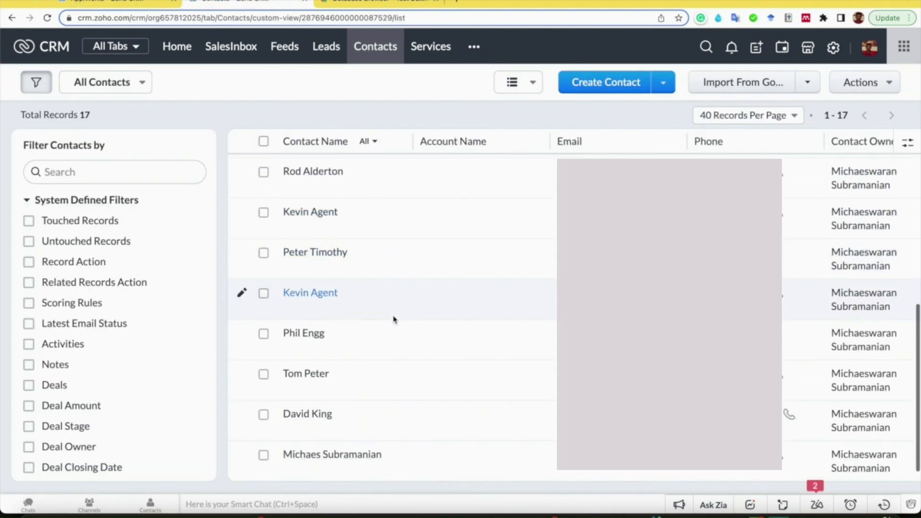
scroll(394, 320, up, 1)
scroll(394, 320, down, 1)
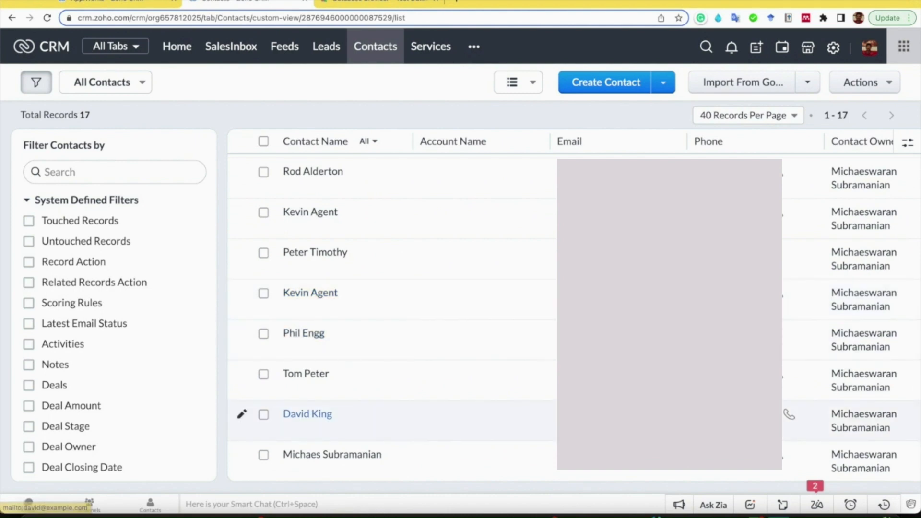
click(313, 416)
- Expand View Invoice Data in the contact's AppiWorks section and examine the invoice records from MySQL
scroll(310, 420, down, 15)
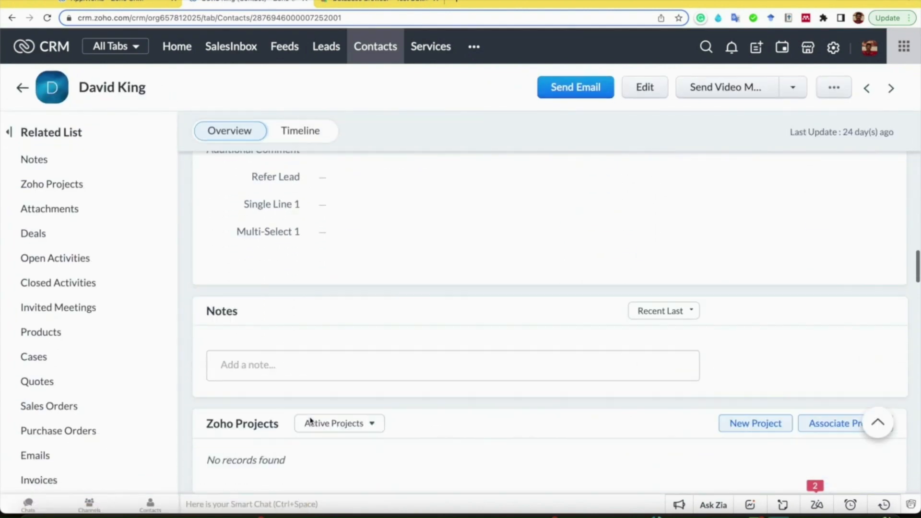
scroll(311, 421, down, 20)
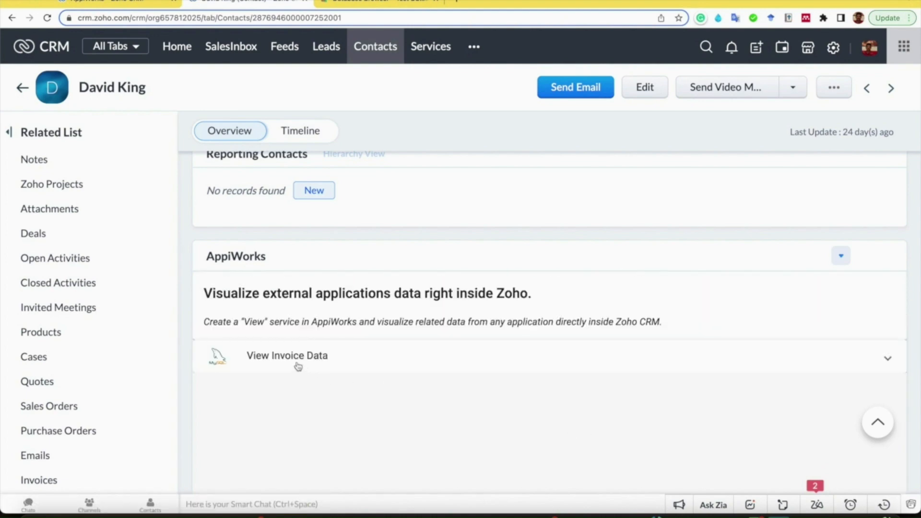
click(284, 362)
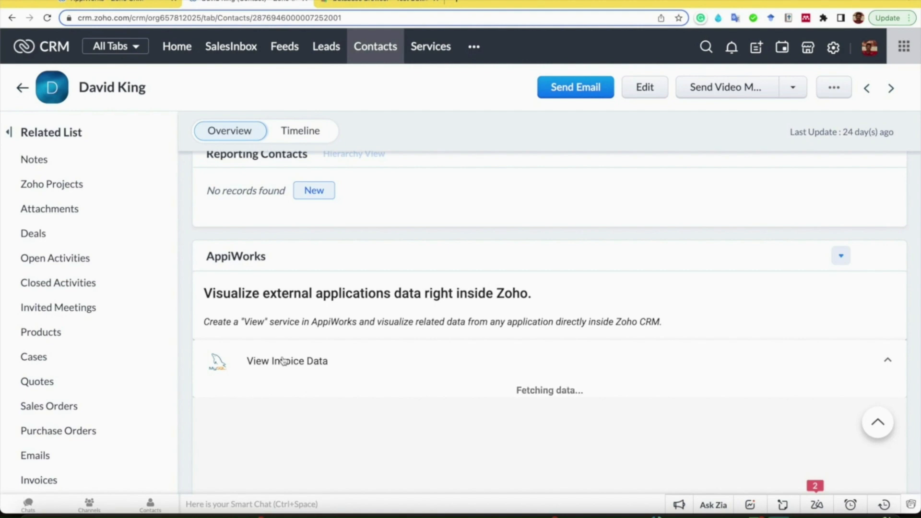
scroll(284, 362, down, 2)
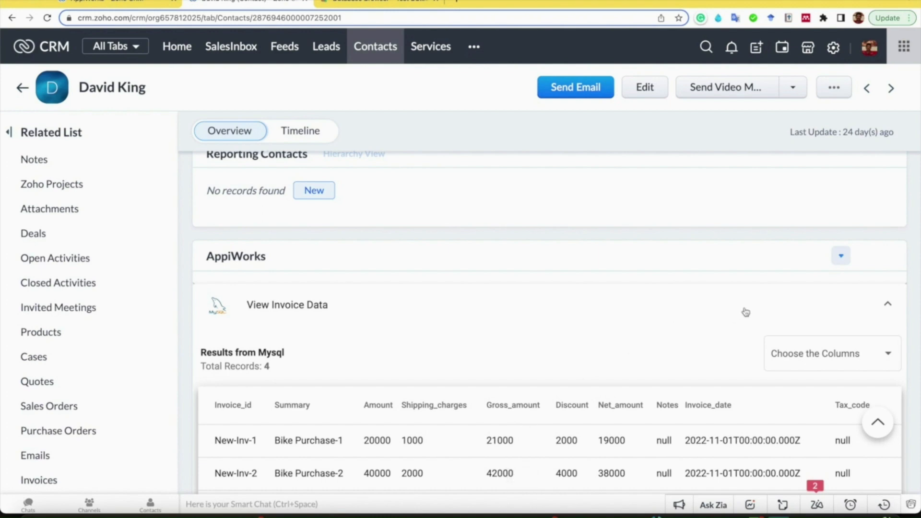
scroll(611, 347, down, 5)
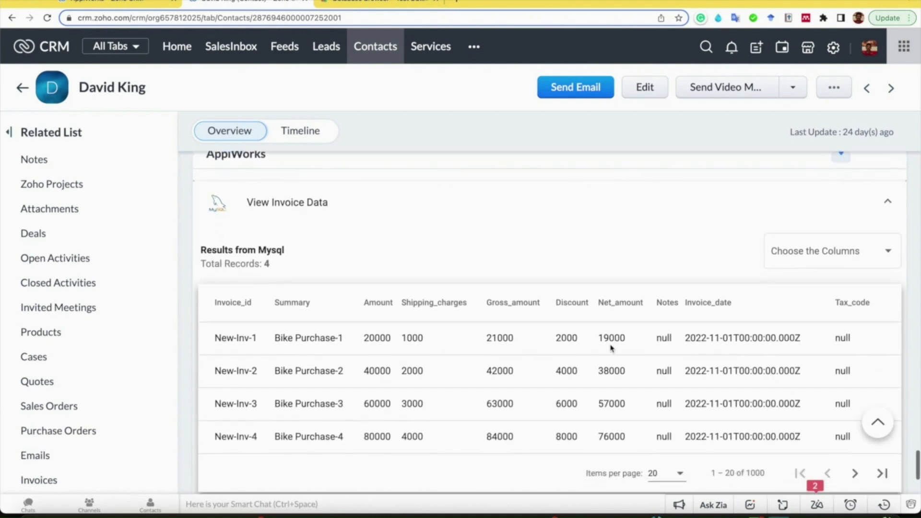